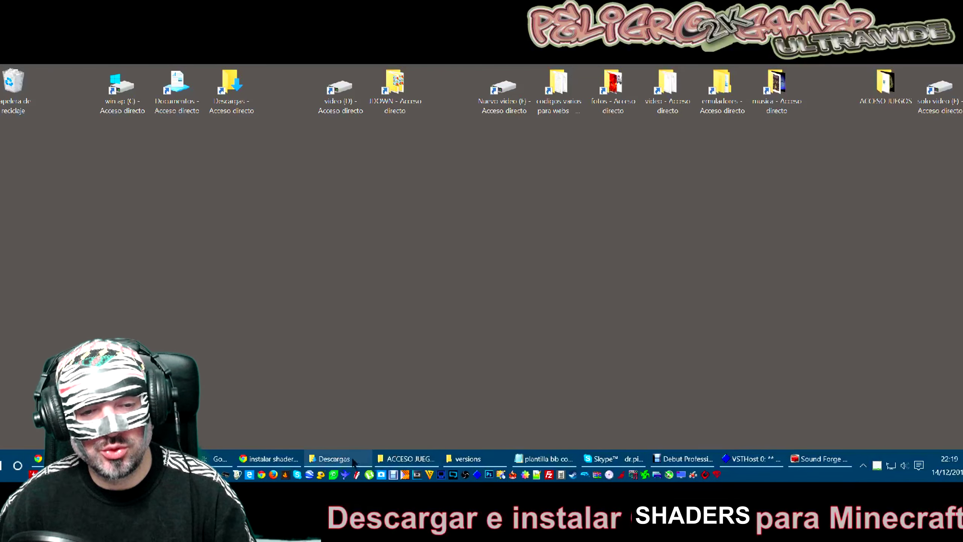
Delete OptiFine_1.8.9_HD_U_G7 from the Descargas folder and minimize the folder window.
click(334, 459)
click(352, 461)
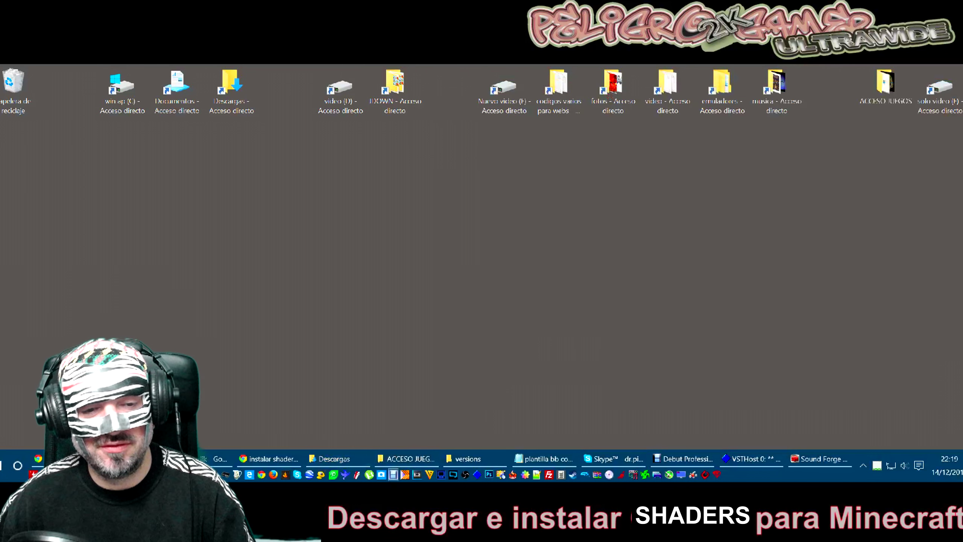
click(333, 464)
click(637, 260)
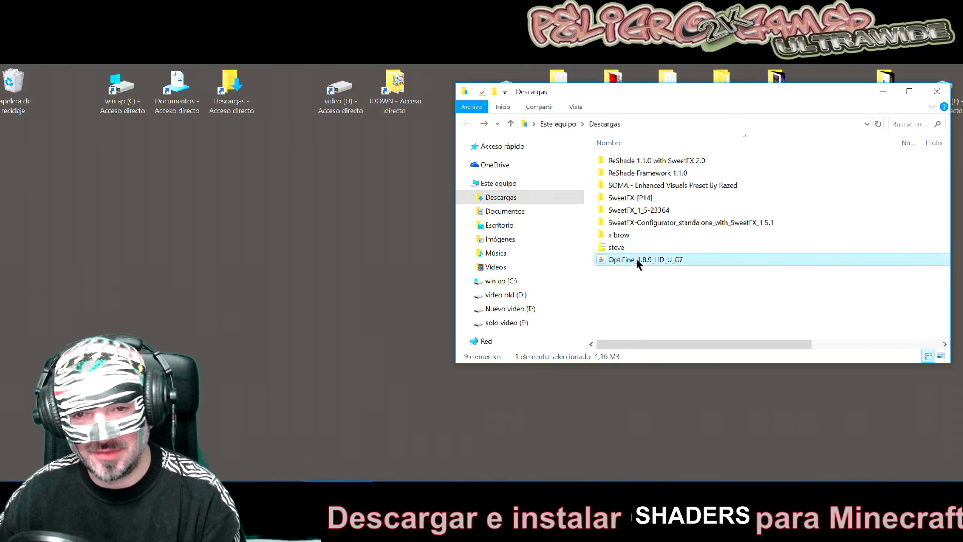
key(Delete)
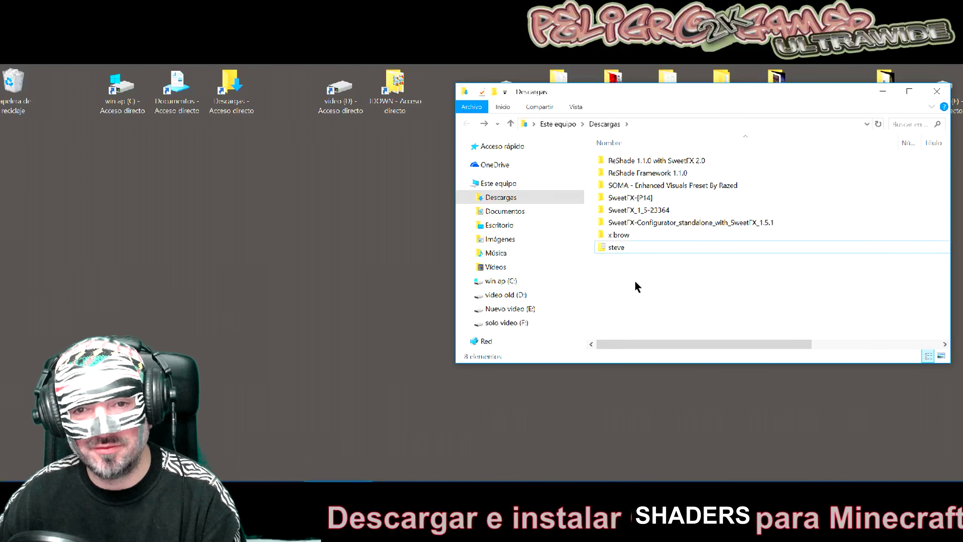
click(883, 92)
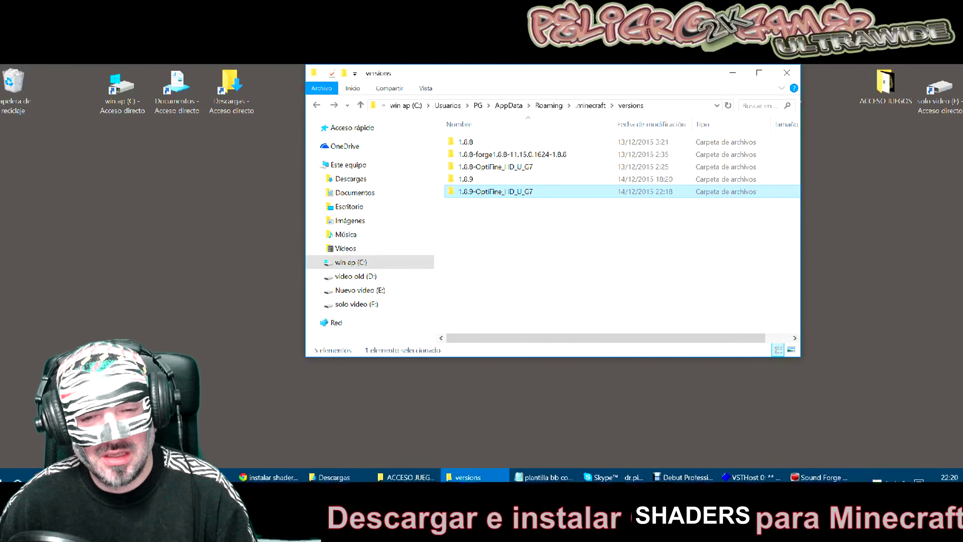
Go up from the versions folder to the .minecraft folder.
key(BackSpace)
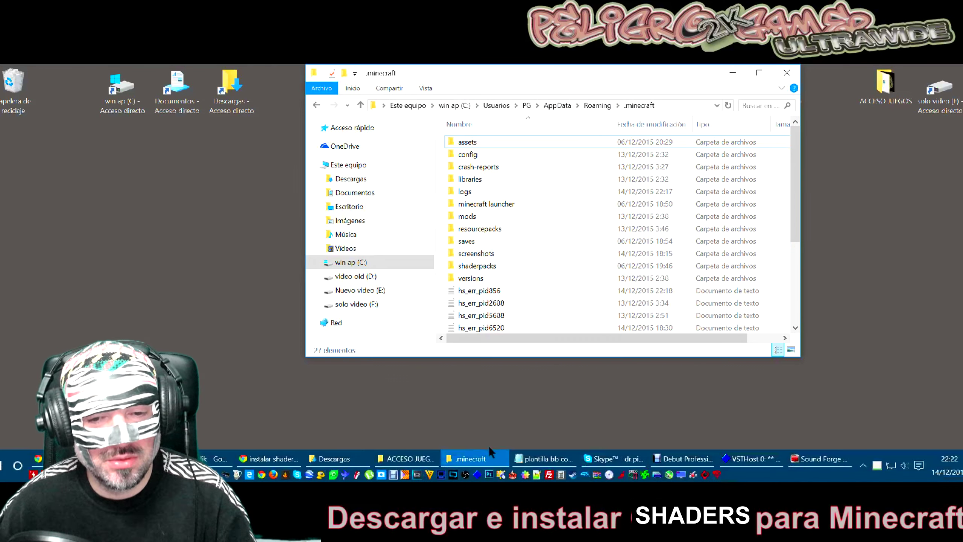
Switch to Chrome and look through the Google results for "instalar shaders minecraft 1.8.8".
mouse_move(260, 461)
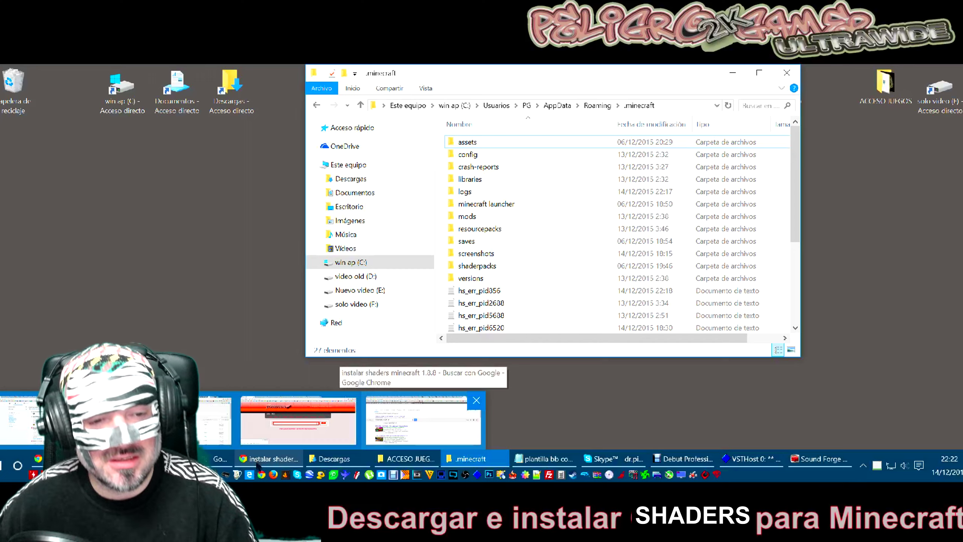
click(267, 462)
scroll(301, 289, down, 4)
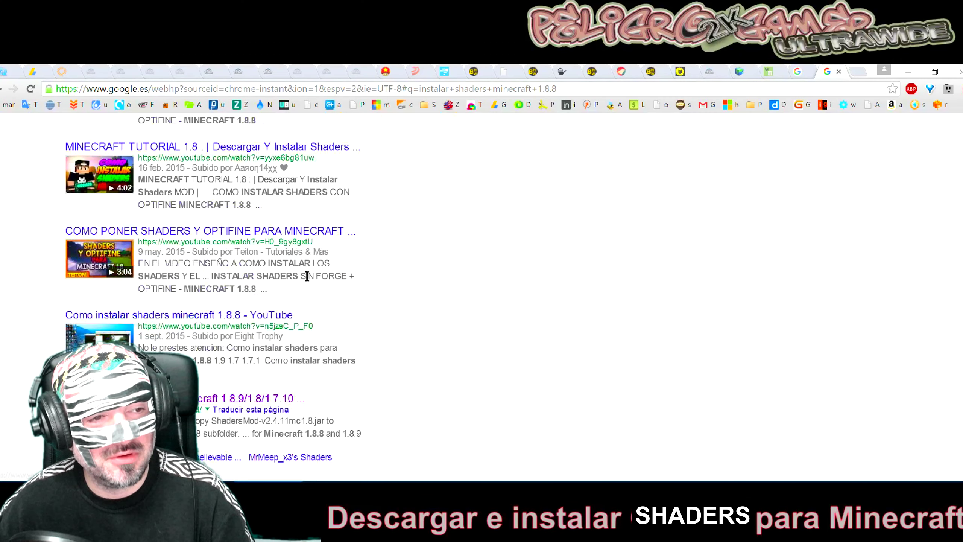
scroll(307, 275, up, 1)
scroll(303, 265, up, 1)
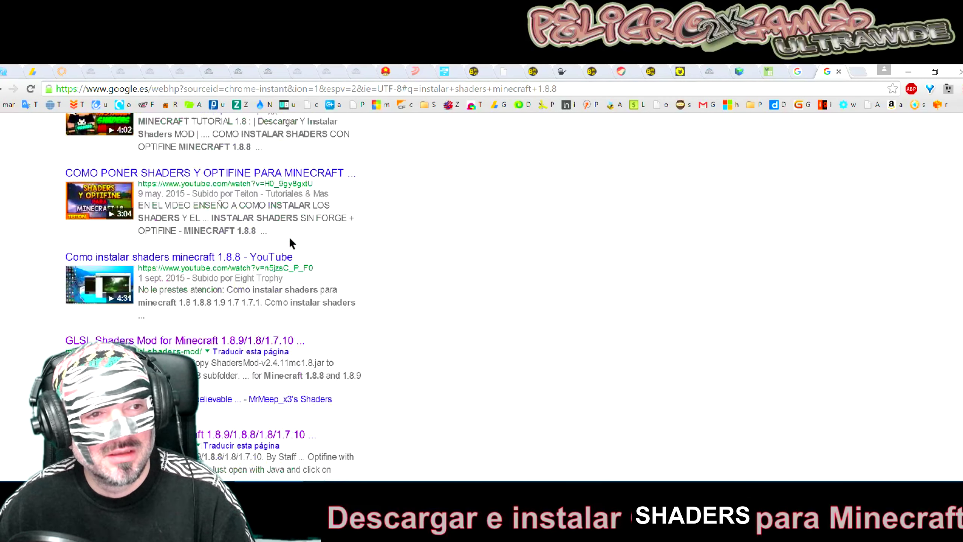
scroll(289, 260, down, 2)
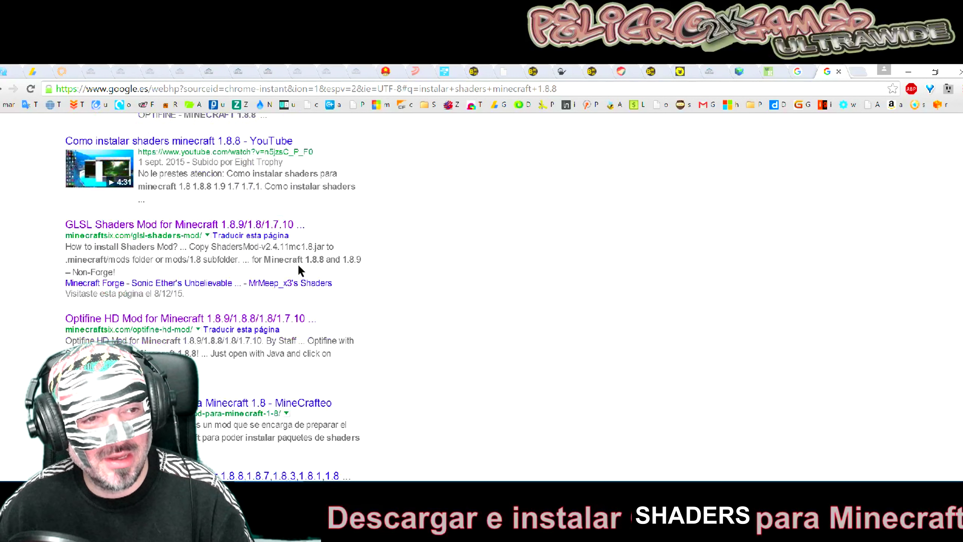
scroll(298, 263, up, 4)
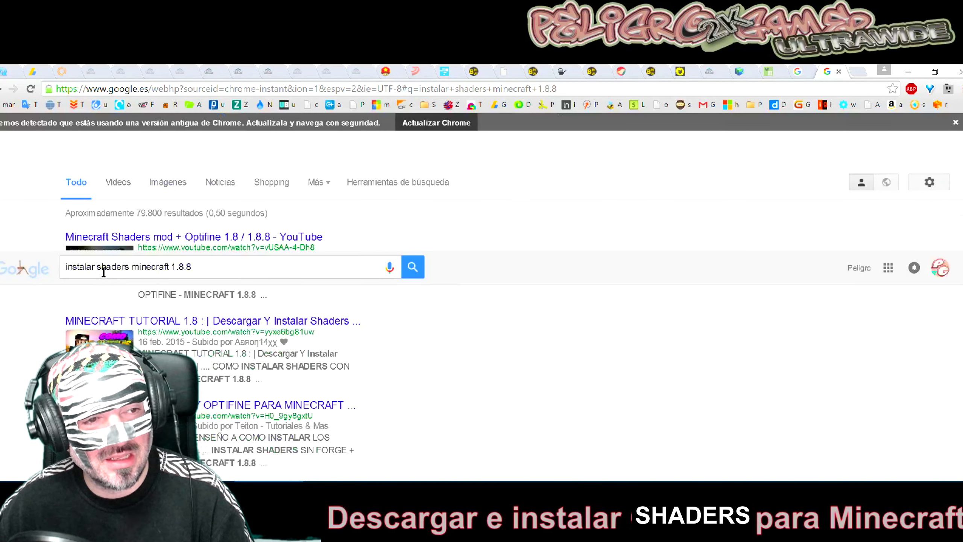
Change the Google search to "shaders minecraft 1.8.9".
drag(66, 267, 98, 268)
key(BackSpace)
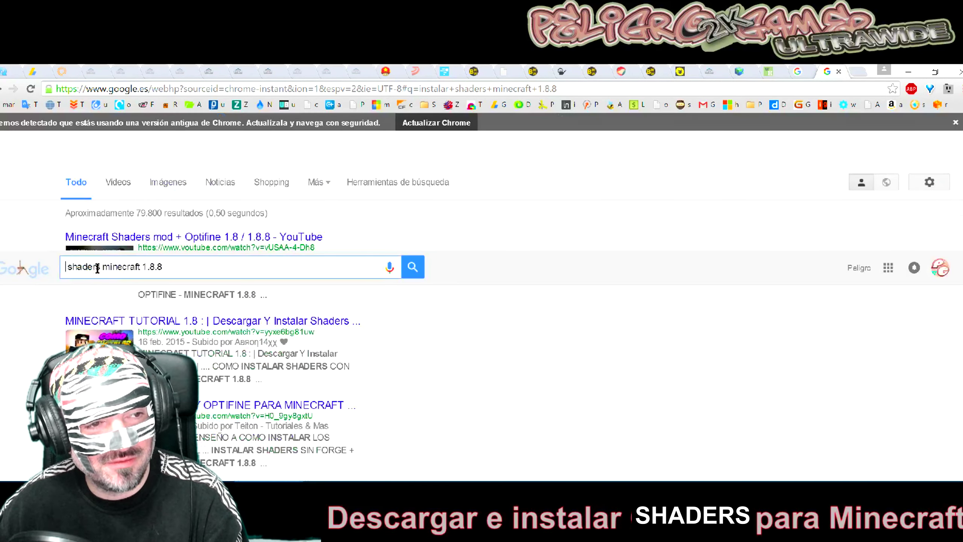
key(BackSpace)
key(BackSpace)
key(BackSpace)
key(BackSpace)
key(BackSpace)
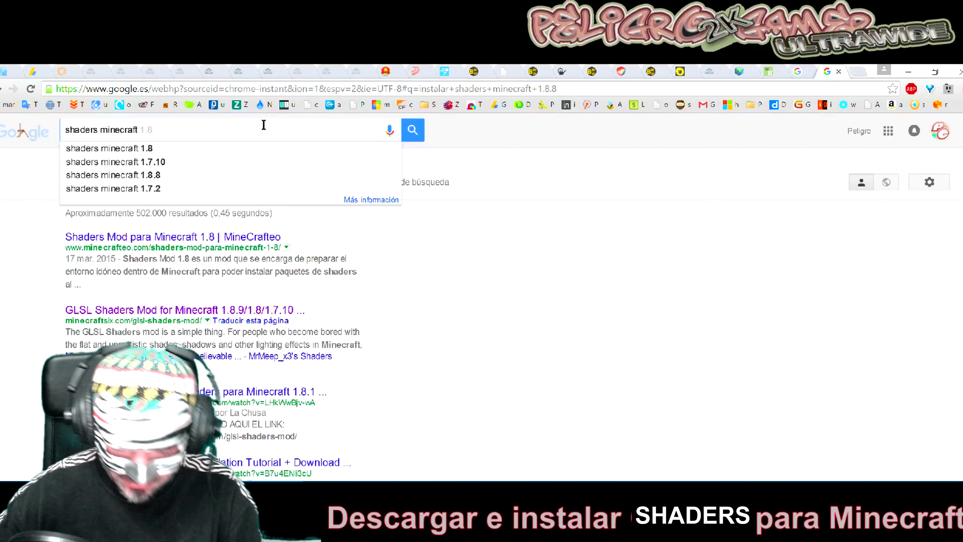
text(1.8.)
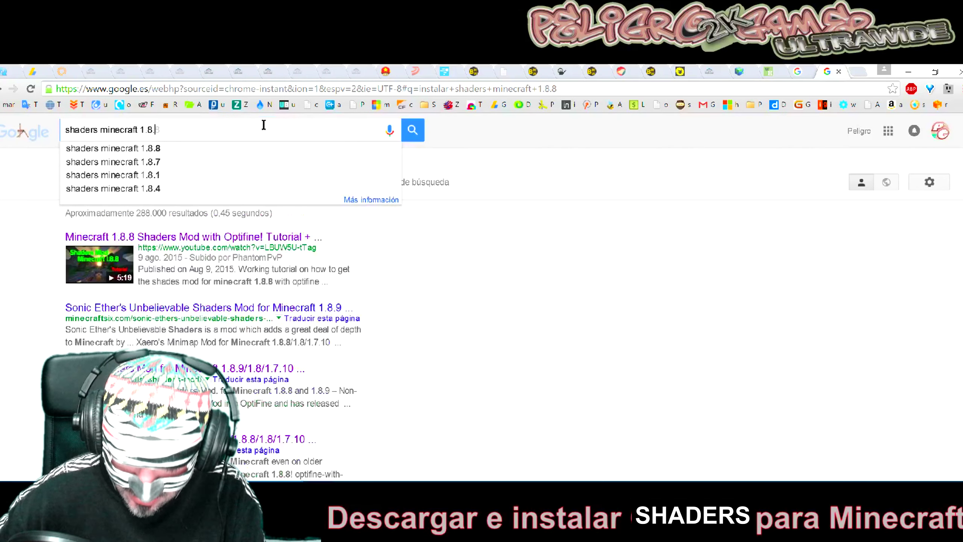
text(9)
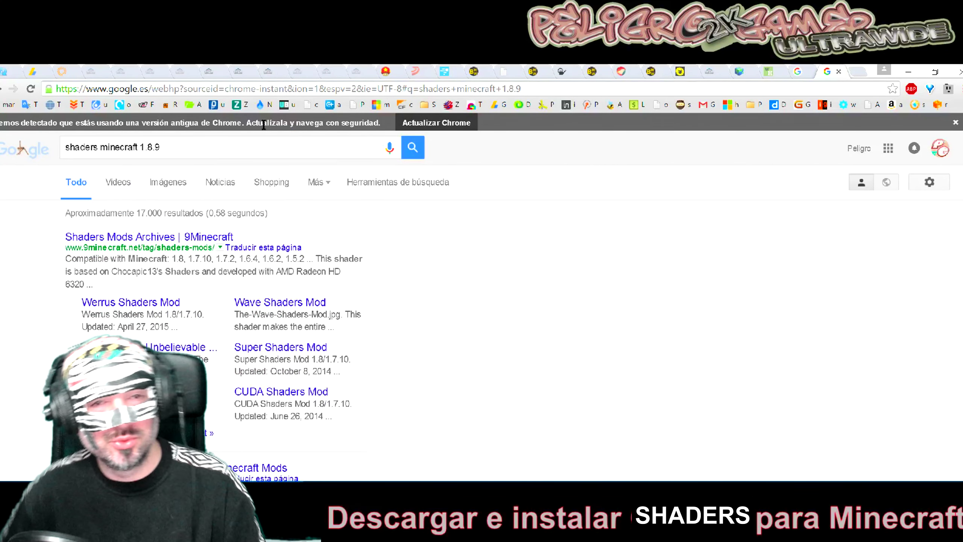
Open the 9Minecraft Shaders Mods Archives and MrMeep_x3's Shaders Mod results in new tabs.
right_click(168, 238)
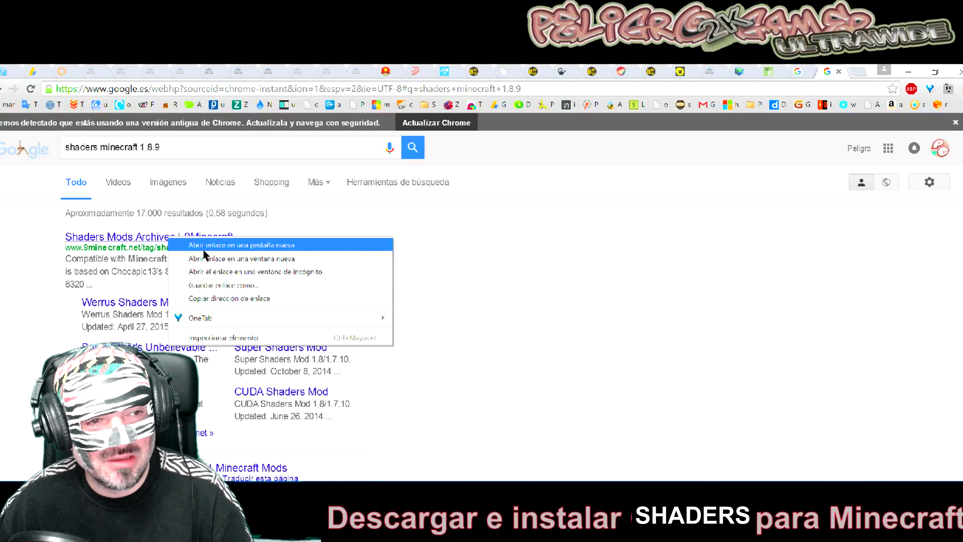
click(203, 248)
scroll(272, 215, down, 7)
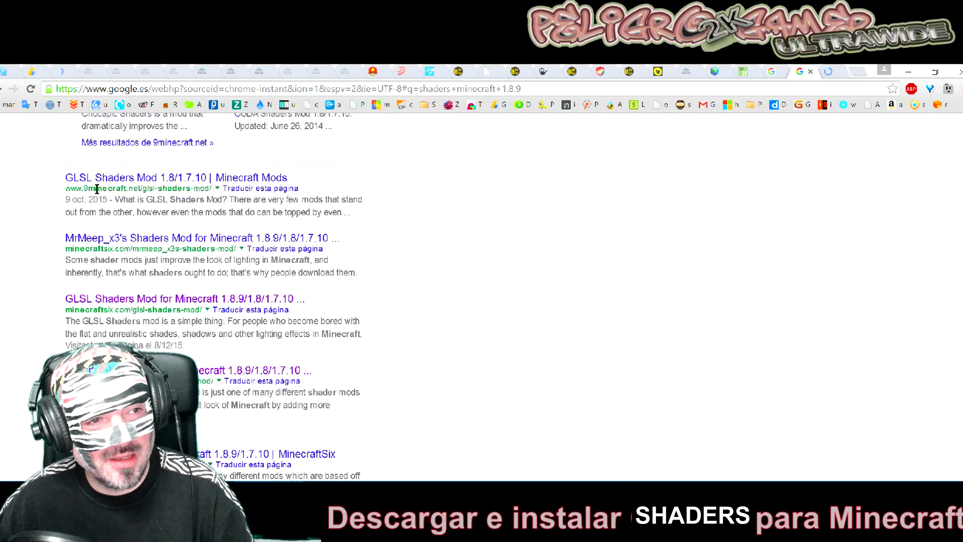
drag(83, 188, 137, 181)
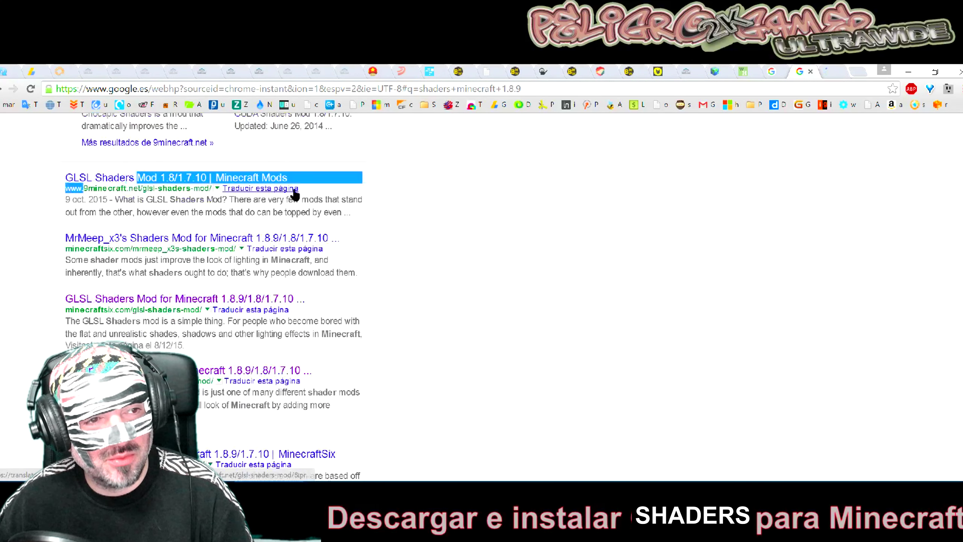
scroll(295, 194, down, 2)
right_click(237, 180)
click(272, 190)
scroll(274, 191, down, 2)
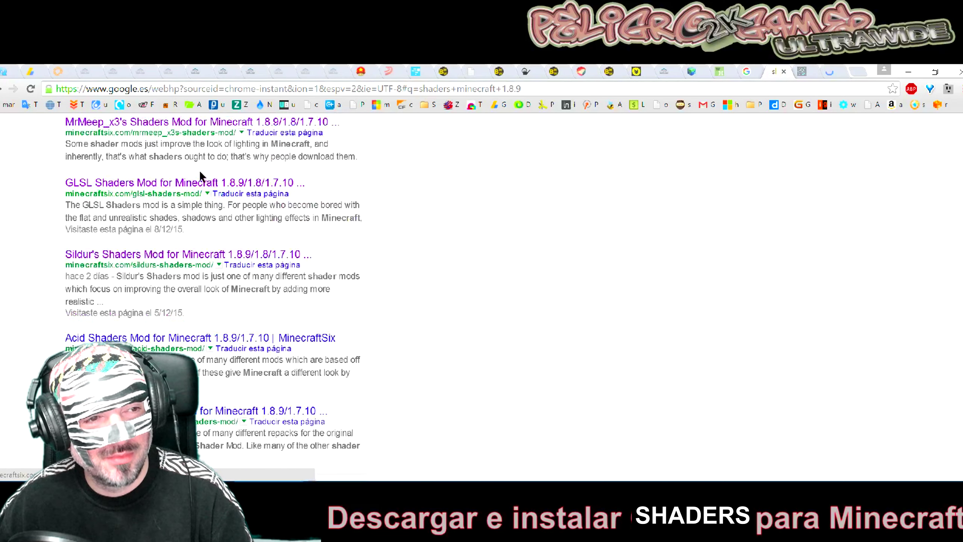
Go to the second page of results and close the search tab to bring up the Sildur's Shaders Mod page.
scroll(200, 175, down, 5)
click(308, 410)
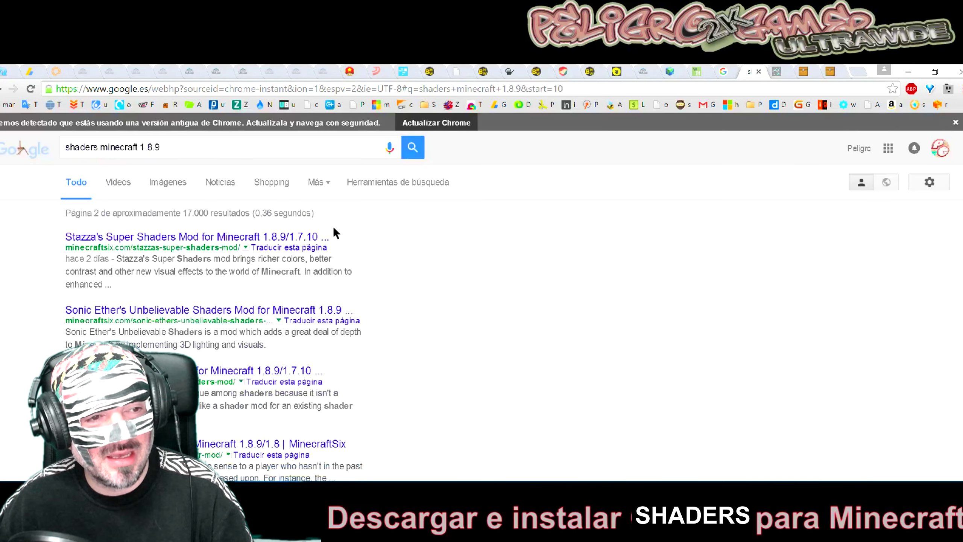
key(ctrl+w)
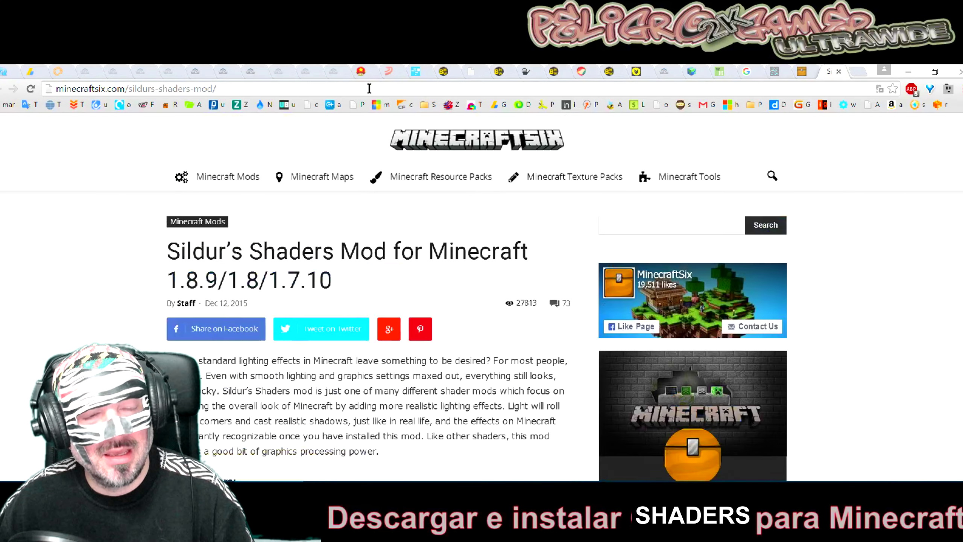
Download the Sildur's Vibrant shaders 1.10 Extreme ZIP from the Sildur's Shaders Mod page, skipping the adf.ly ad and using MediaFire.
click(387, 91)
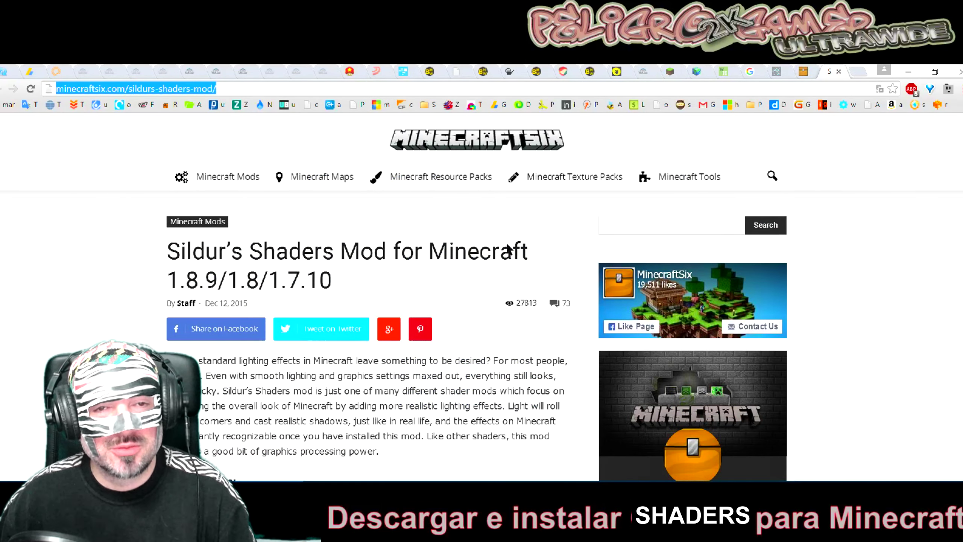
scroll(509, 250, down, 15)
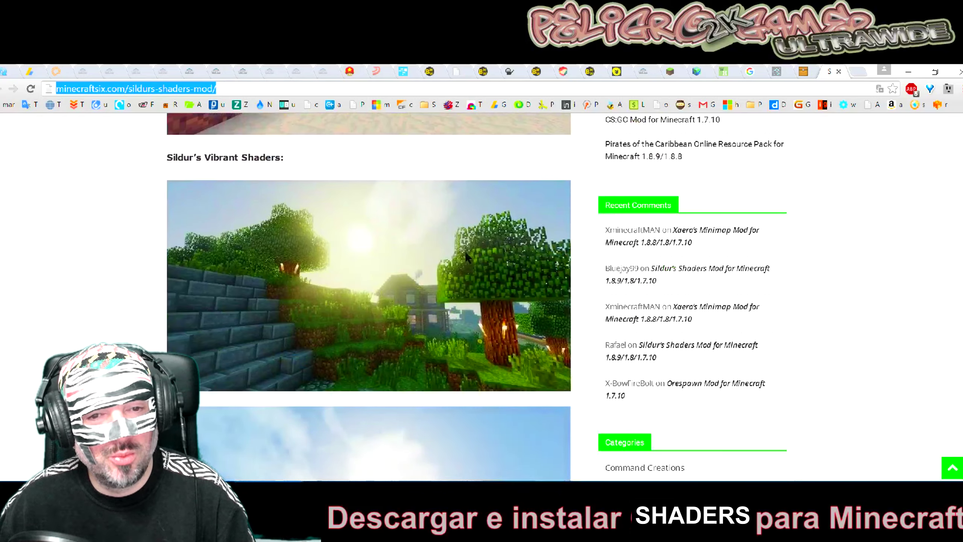
scroll(465, 251, down, 20)
scroll(239, 300, down, 5)
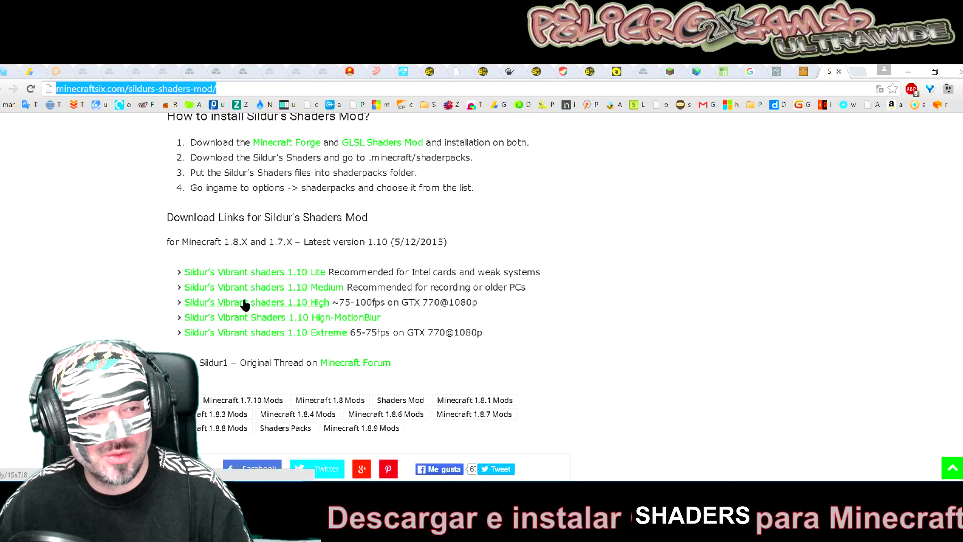
scroll(604, 190, down, 2)
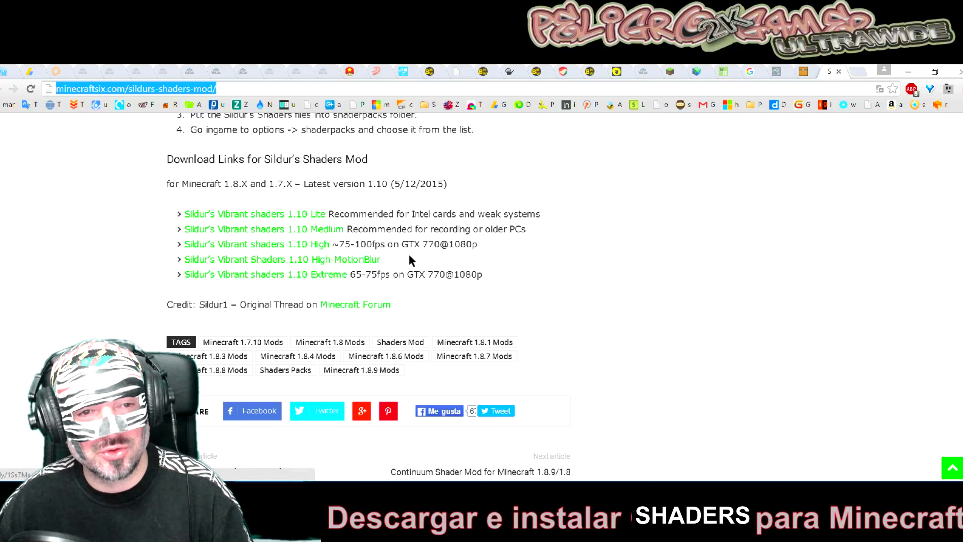
click(377, 246)
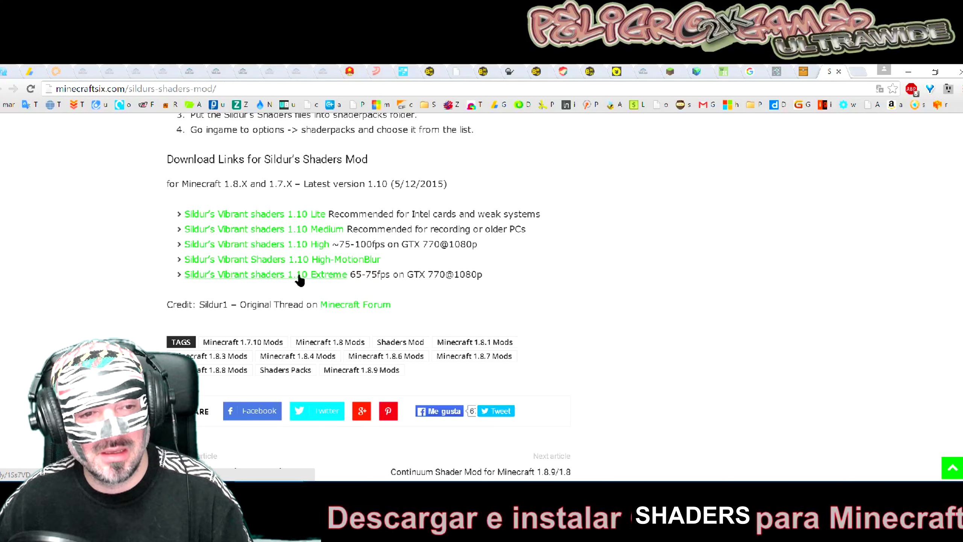
click(310, 275)
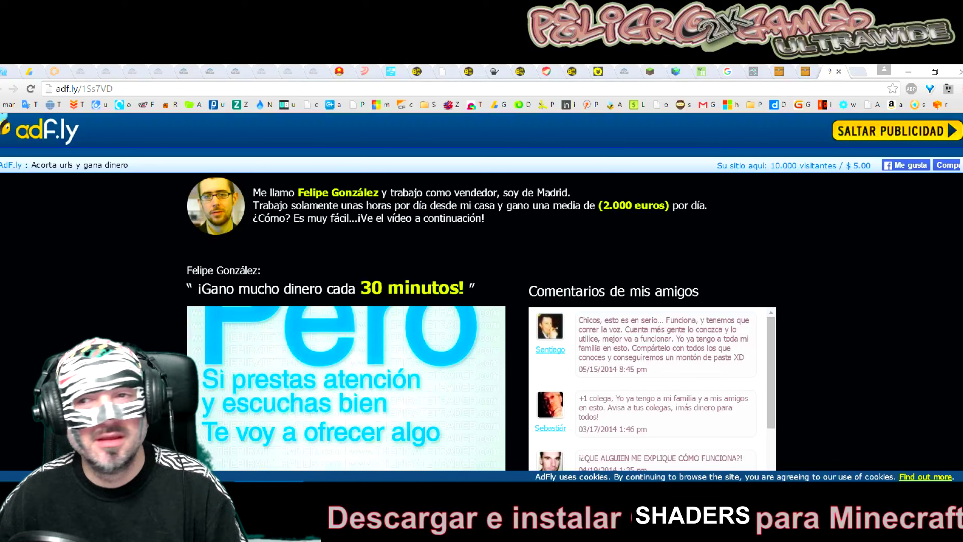
click(893, 133)
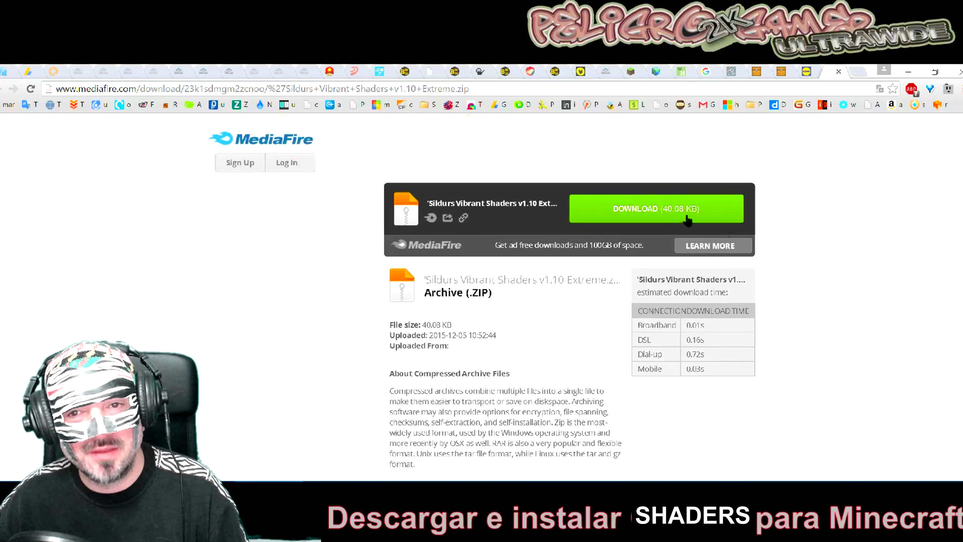
click(660, 213)
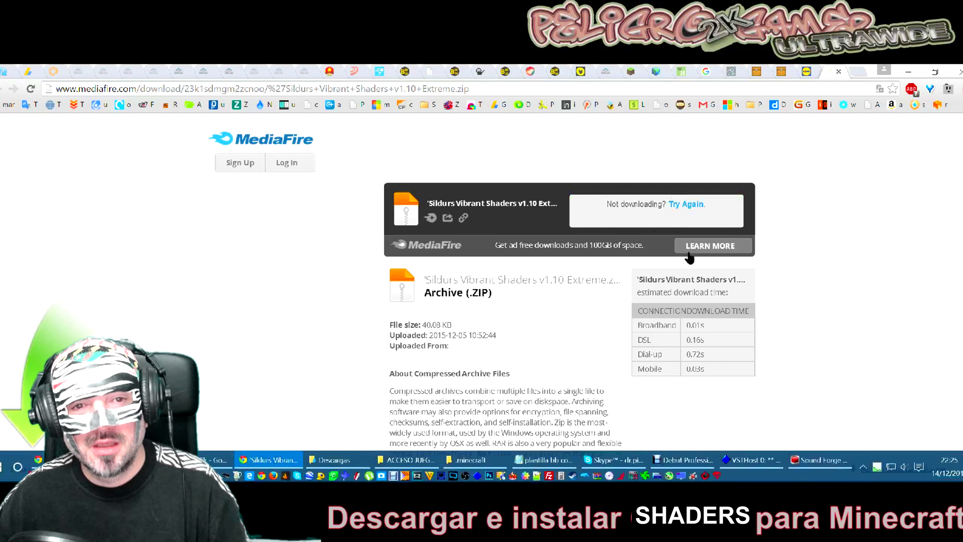
Close the MediaFire and advertising tabs to return to the Sildur's Shaders Mod page.
click(840, 71)
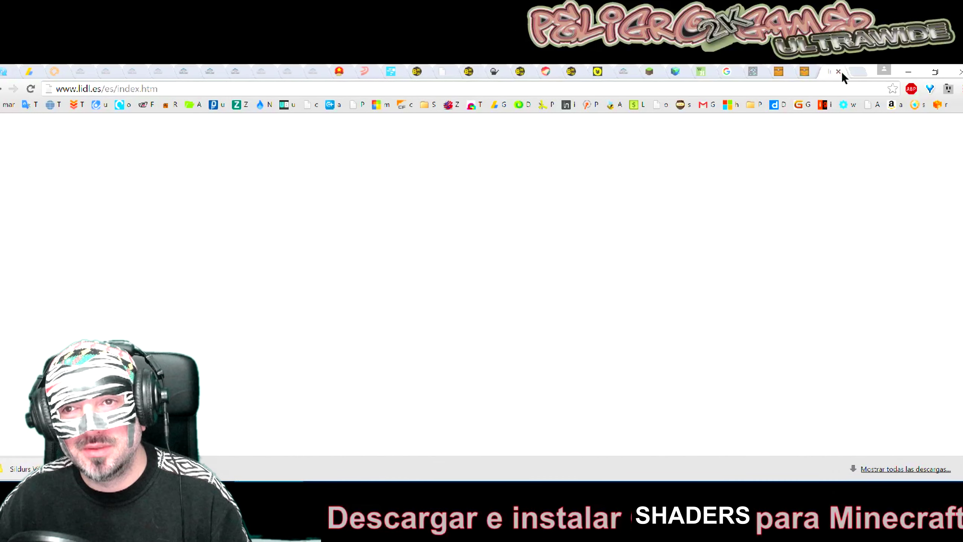
click(840, 72)
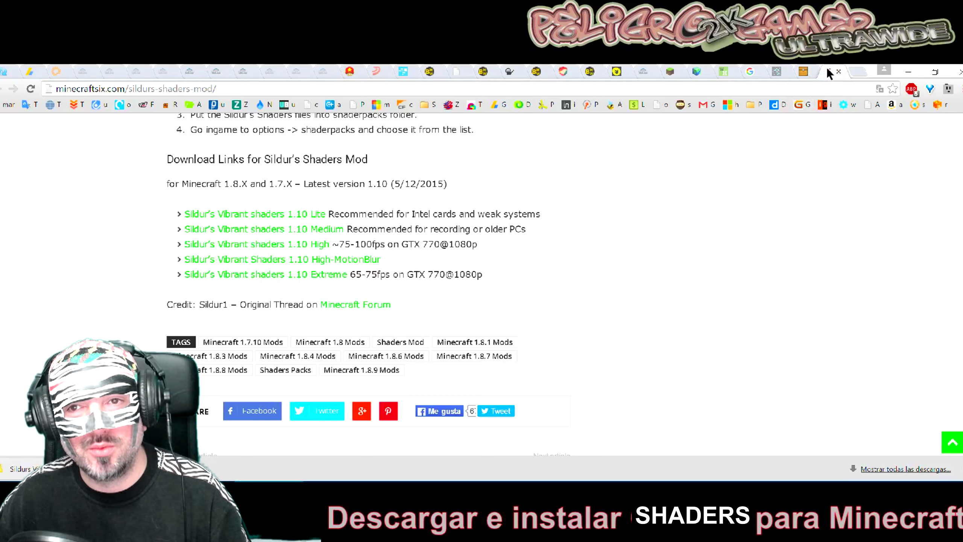
drag(826, 67, 685, 74)
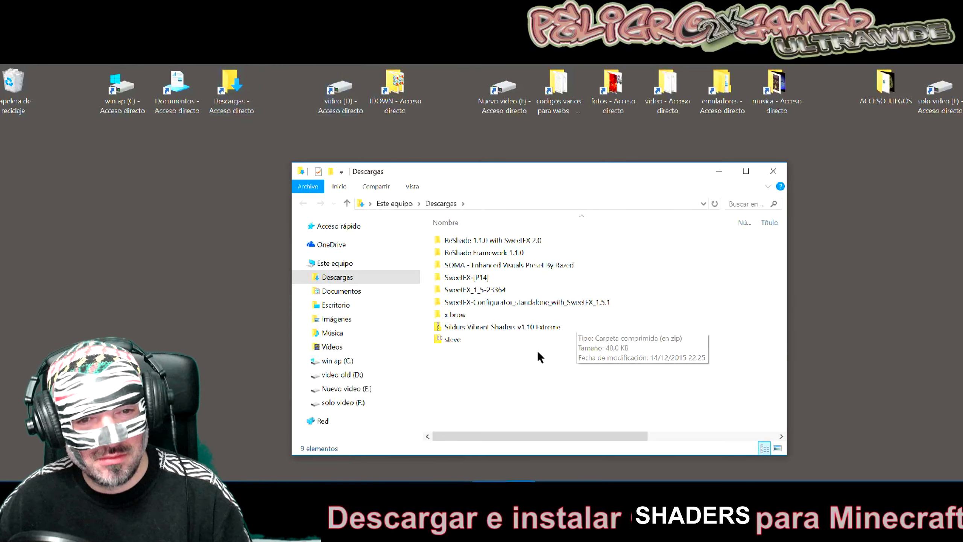
Examine the shaders folder inside the Sildurs Vibrant Shaders v1.10 Extreme ZIP and return to the Descargas folder.
click(493, 329)
double_click(504, 327)
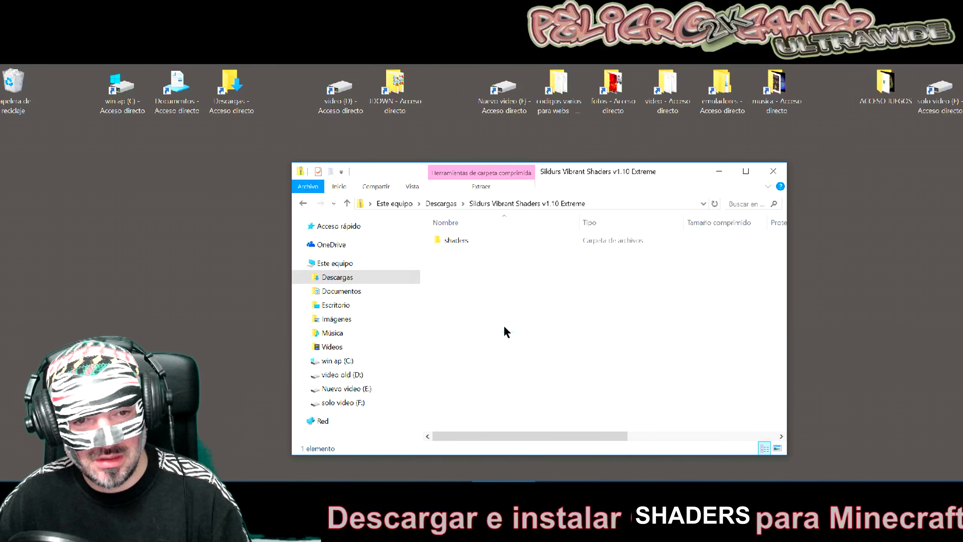
click(473, 242)
double_click(472, 240)
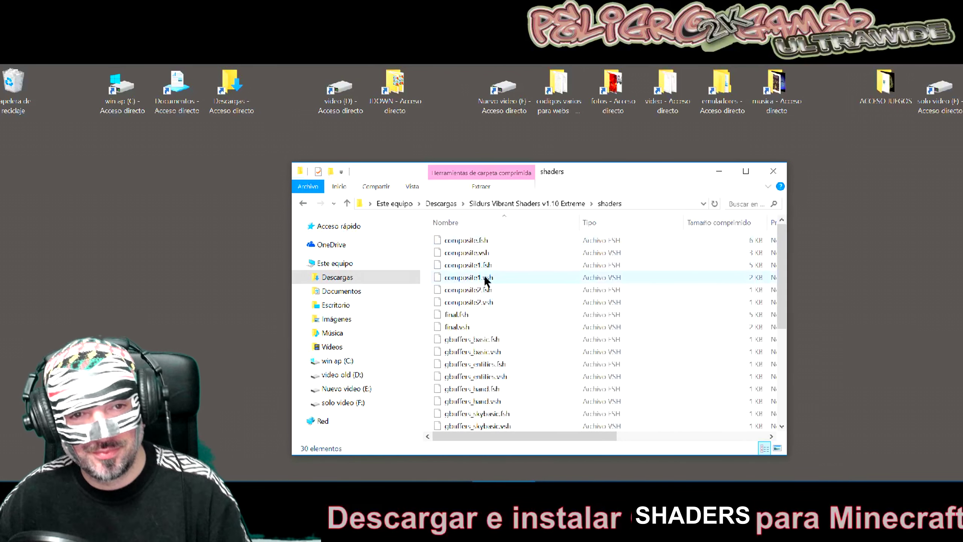
scroll(487, 280, down, 4)
key(alt+Left)
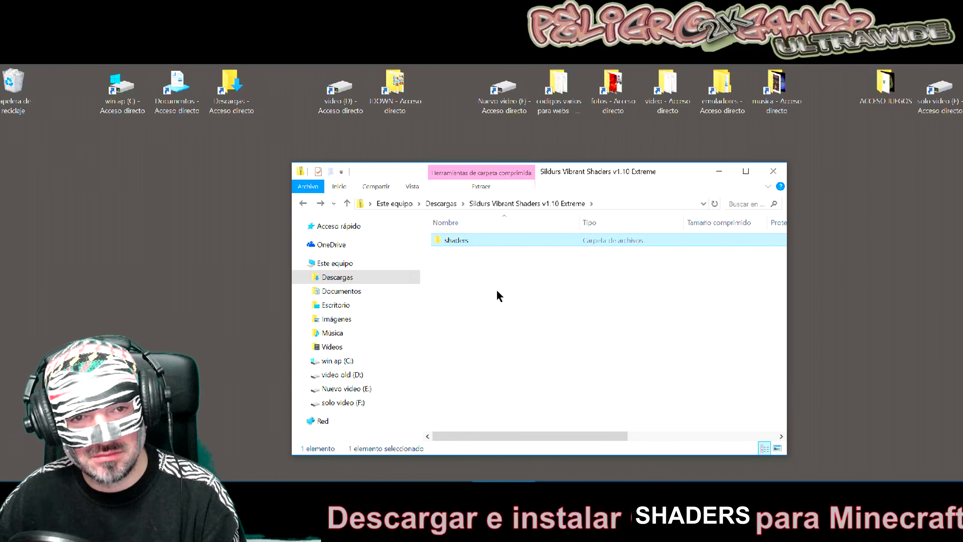
key(alt+Left)
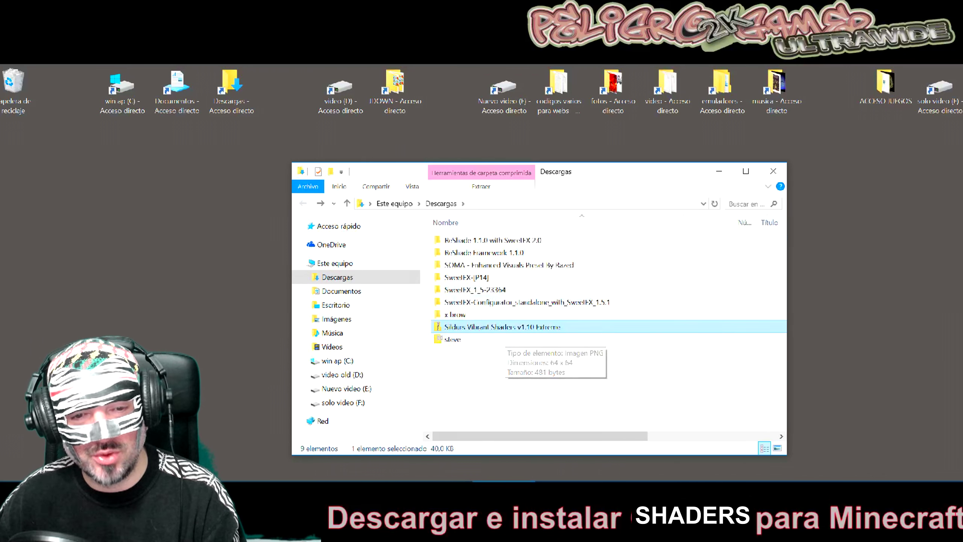
Open the shaderpacks folder inside .minecraft and place its window beside the Descargas window.
mouse_move(649, 460)
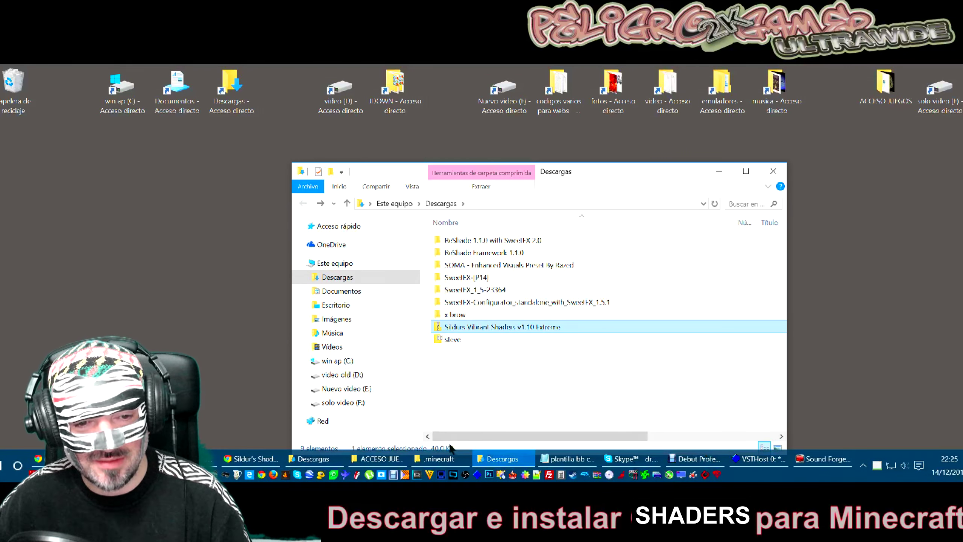
click(440, 460)
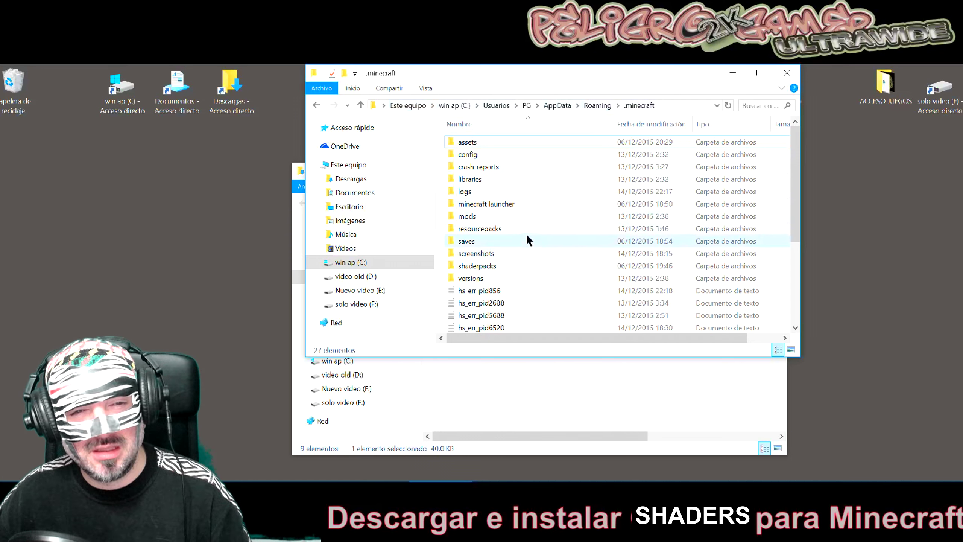
double_click(502, 266)
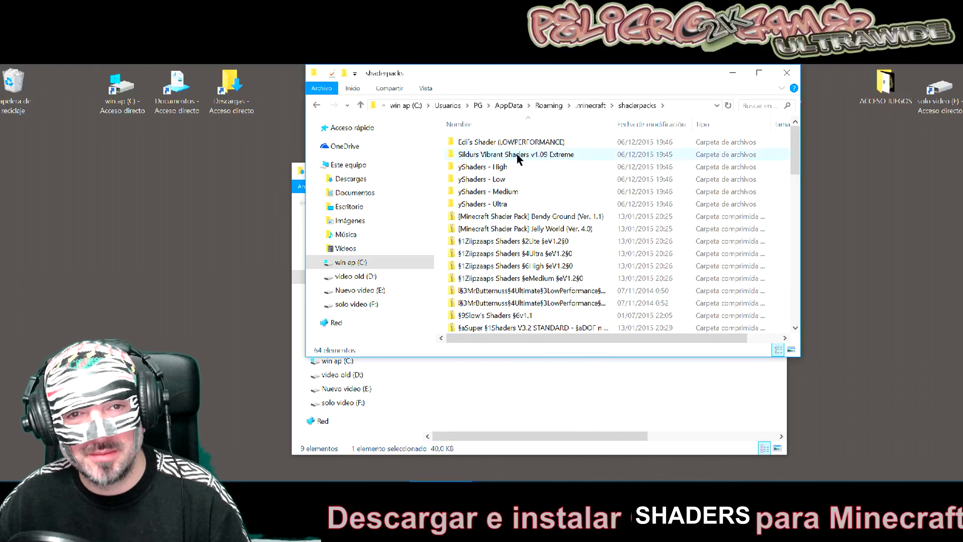
drag(537, 75, 767, 81)
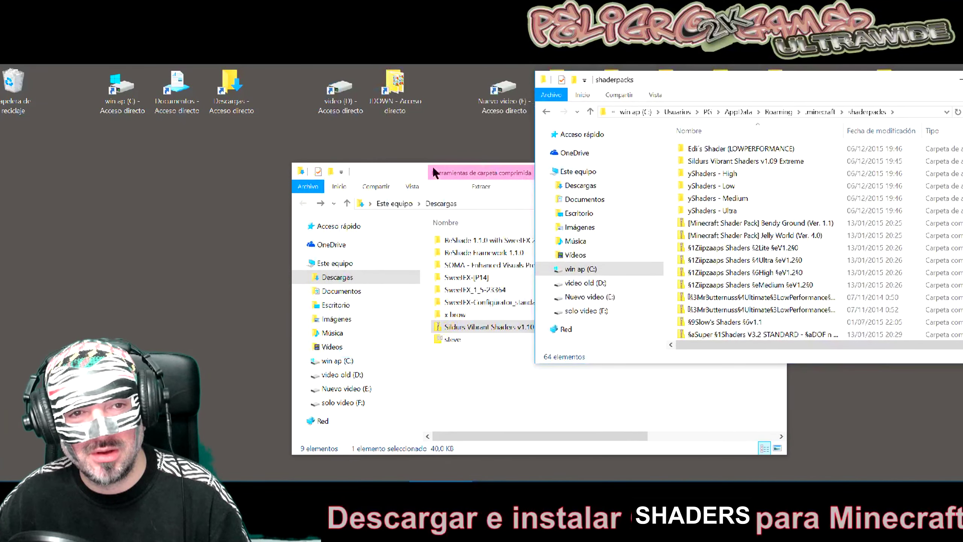
drag(404, 166, 230, 154)
Look through the installed shader packs and delete the Sildurs Vibrant Shaders v1.09 Extreme folder.
click(714, 161)
scroll(787, 196, down, 15)
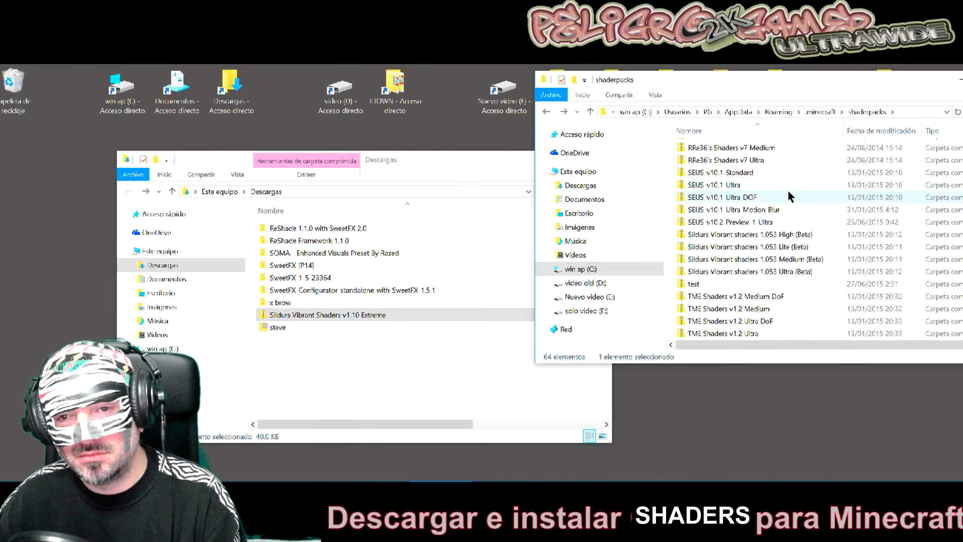
scroll(788, 193, up, 3)
scroll(787, 175, down, 3)
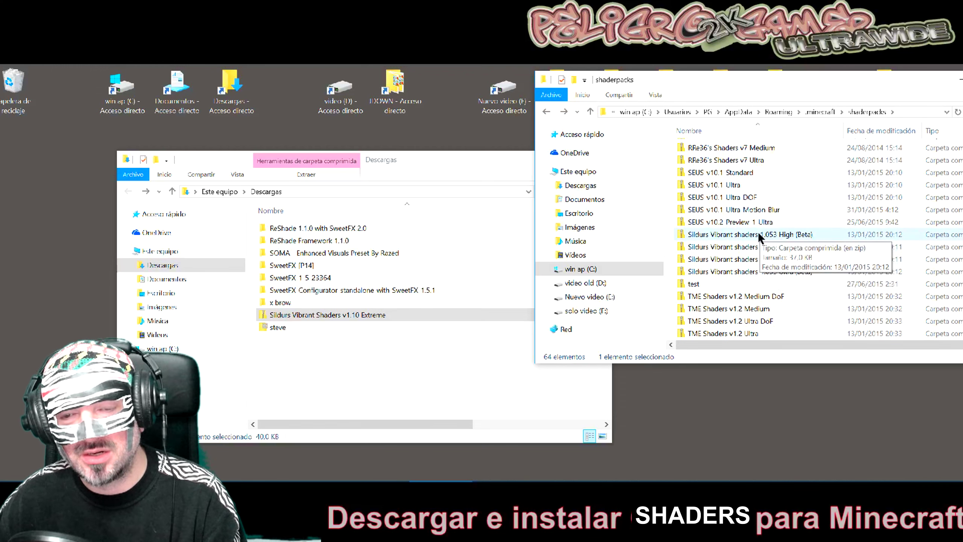
scroll(758, 232, up, 10)
scroll(752, 228, up, 5)
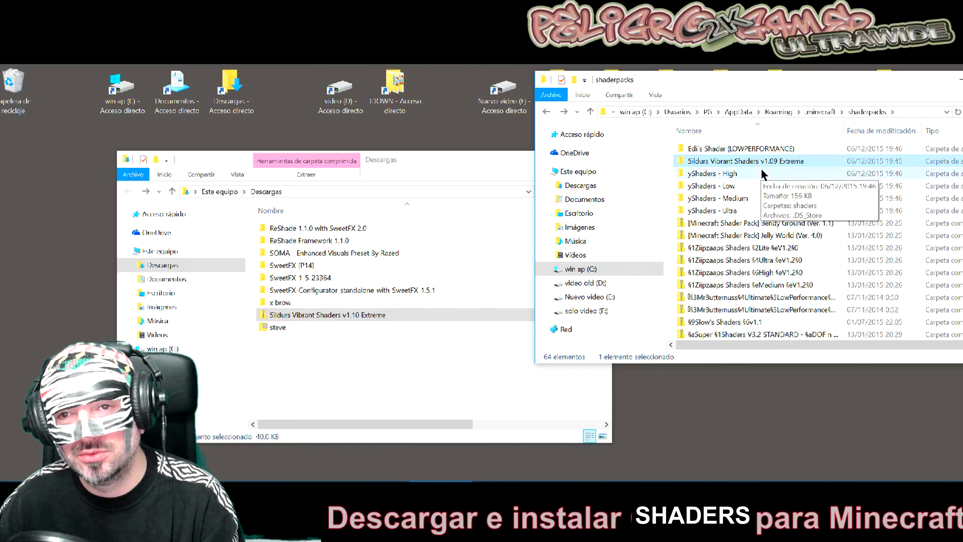
key(Delete)
Move the Sildurs Vibrant Shaders v1.10 Extreme ZIP from Descargas into the shaderpacks folder and minimize both windows.
click(284, 326)
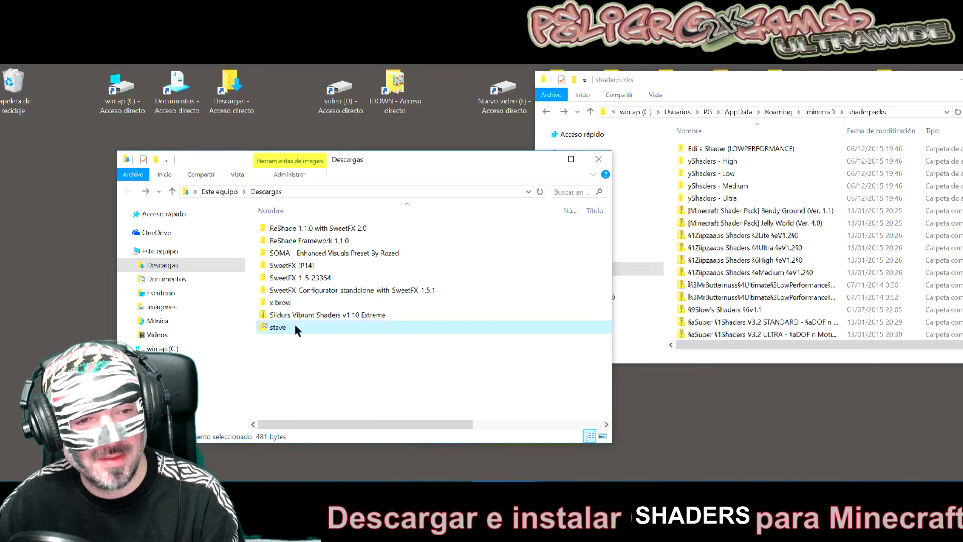
drag(295, 317, 669, 270)
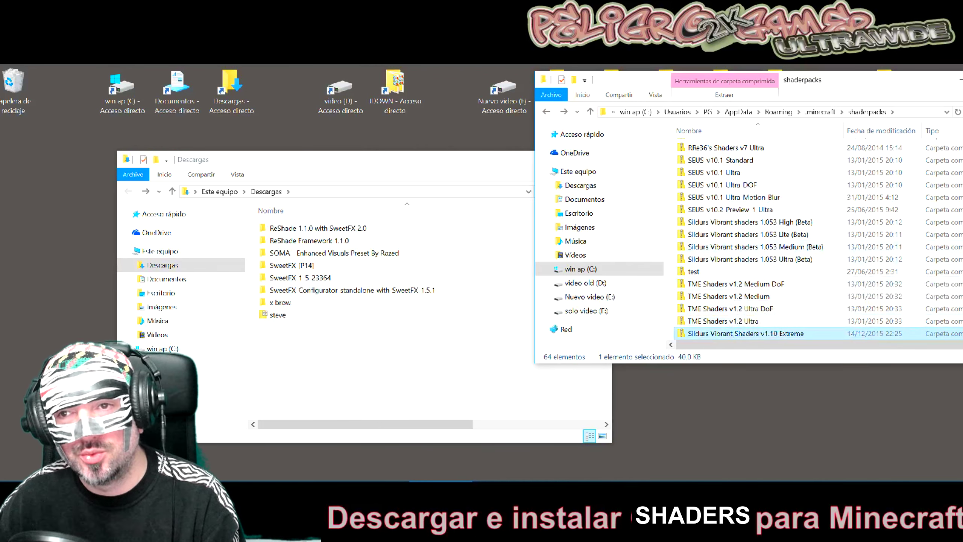
drag(863, 80, 710, 93)
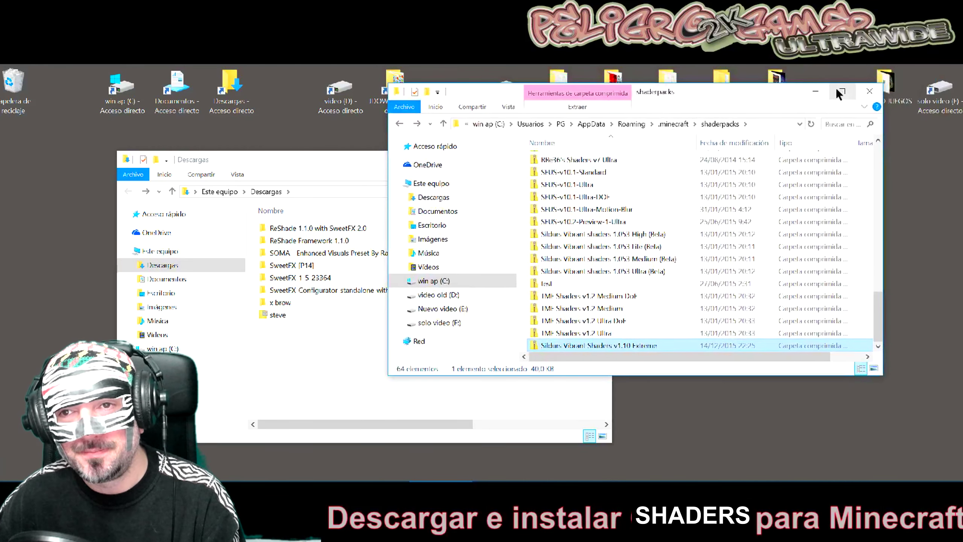
click(814, 91)
click(378, 409)
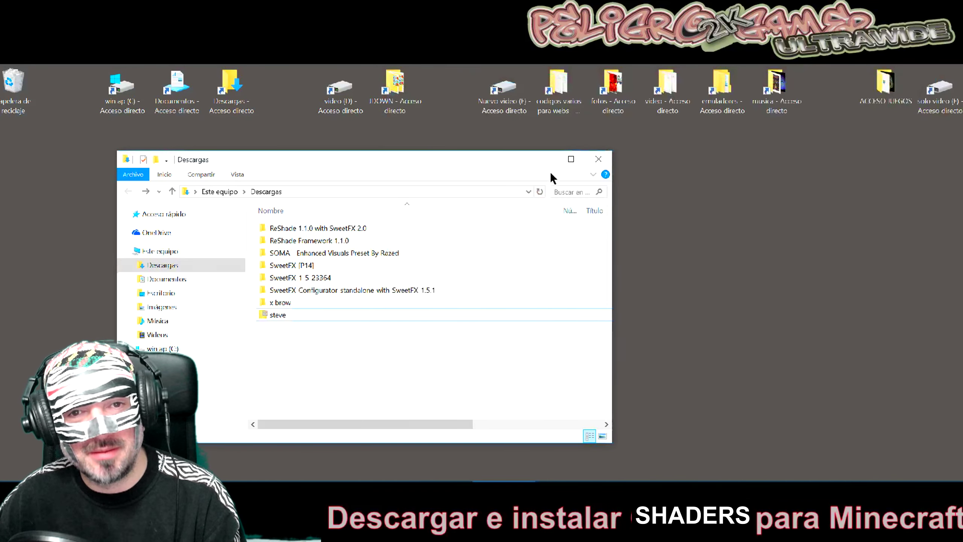
click(545, 162)
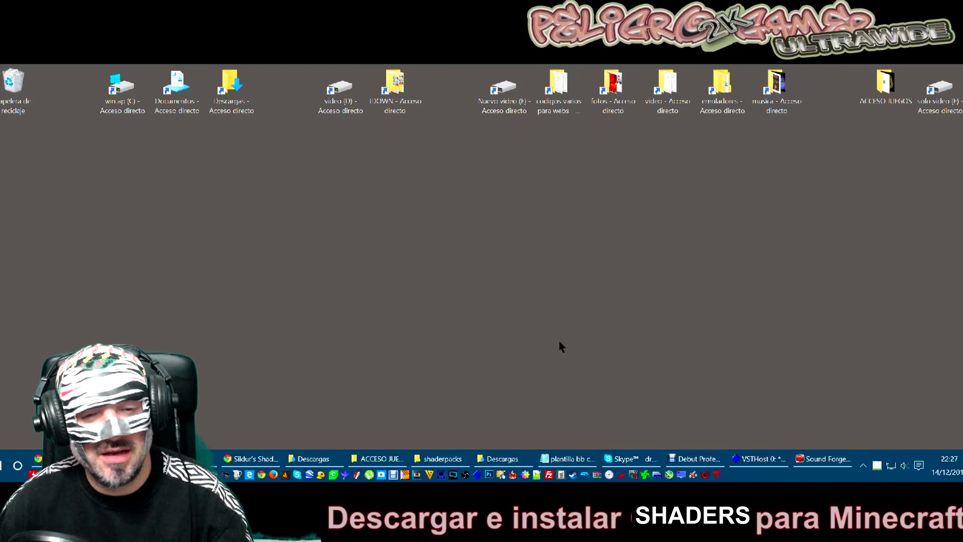
Switch to the browser and examine the screenshots and download links on the MrMeep_x3's Shaders Mod page.
mouse_move(394, 463)
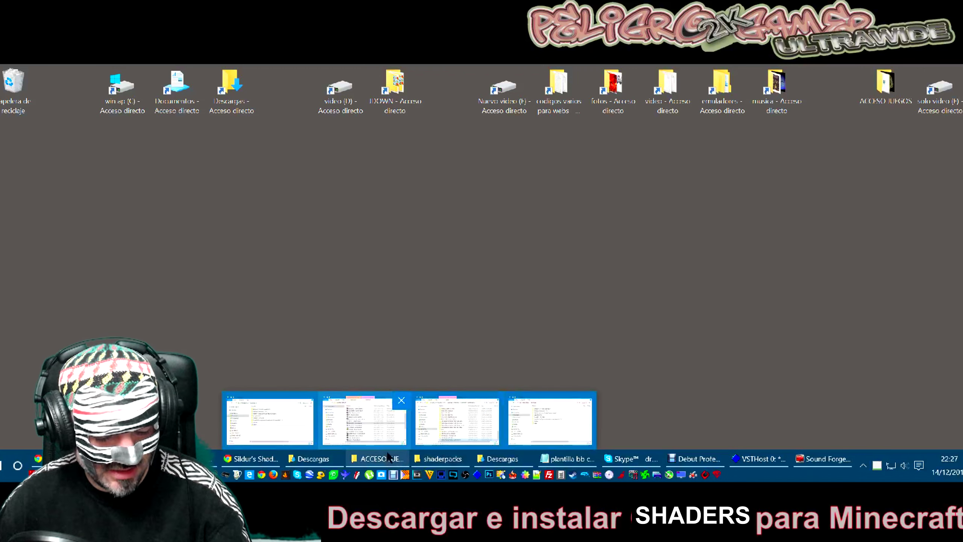
click(364, 421)
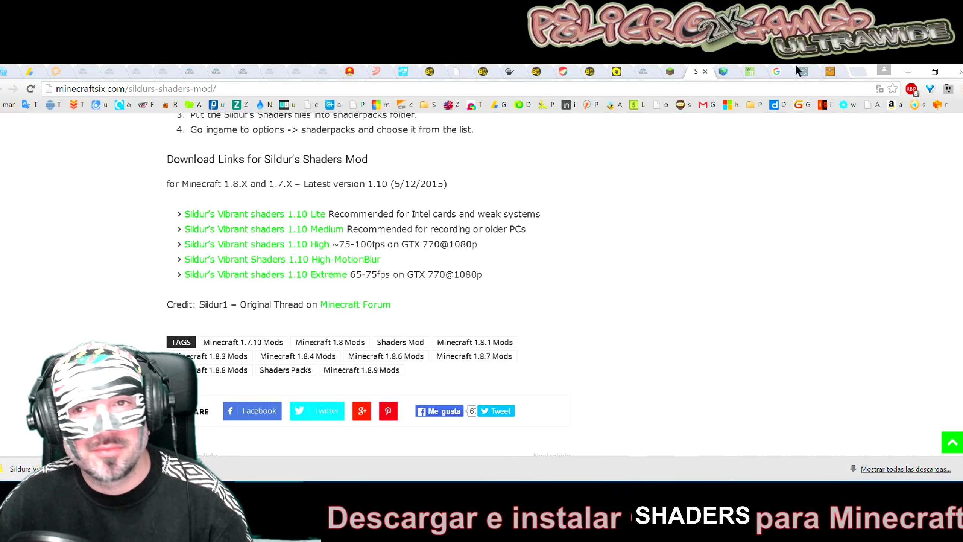
click(834, 66)
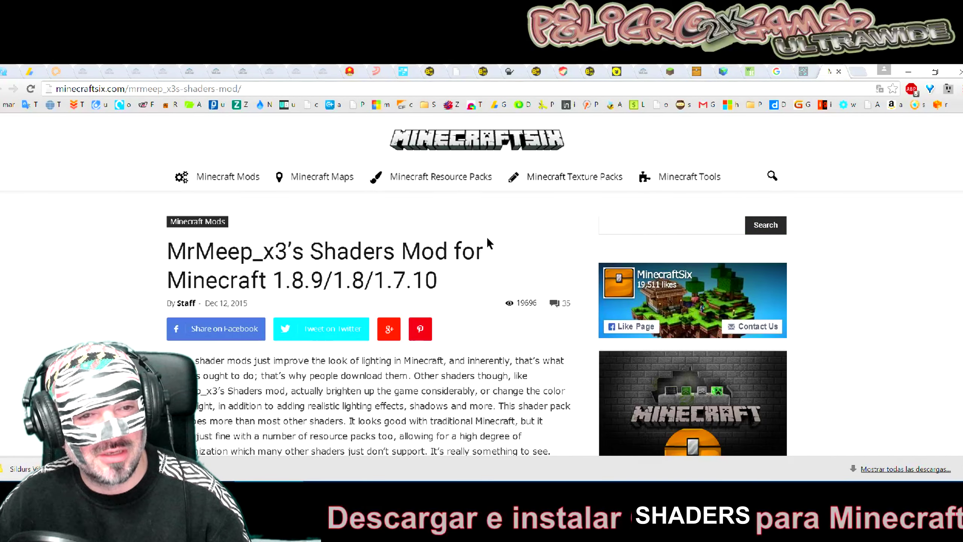
scroll(492, 230, down, 15)
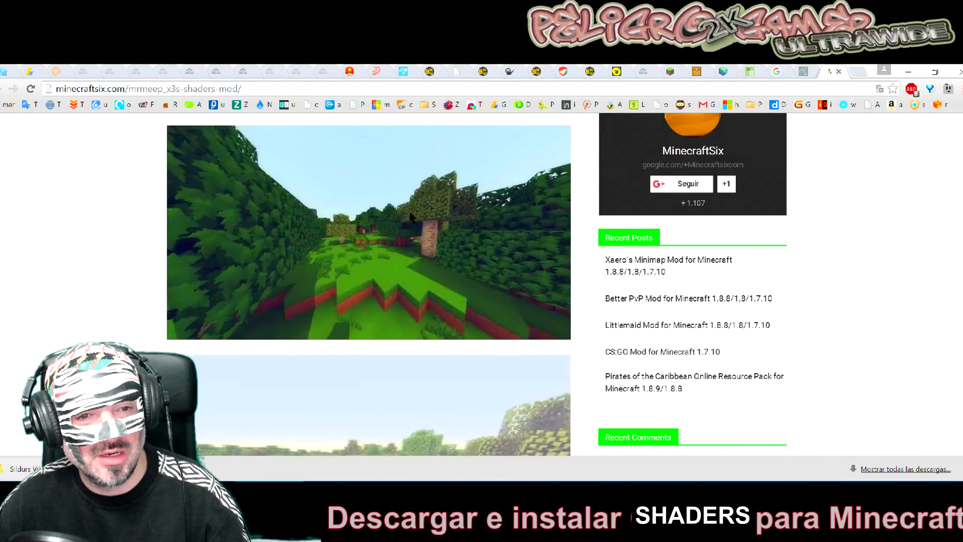
scroll(428, 241, down, 5)
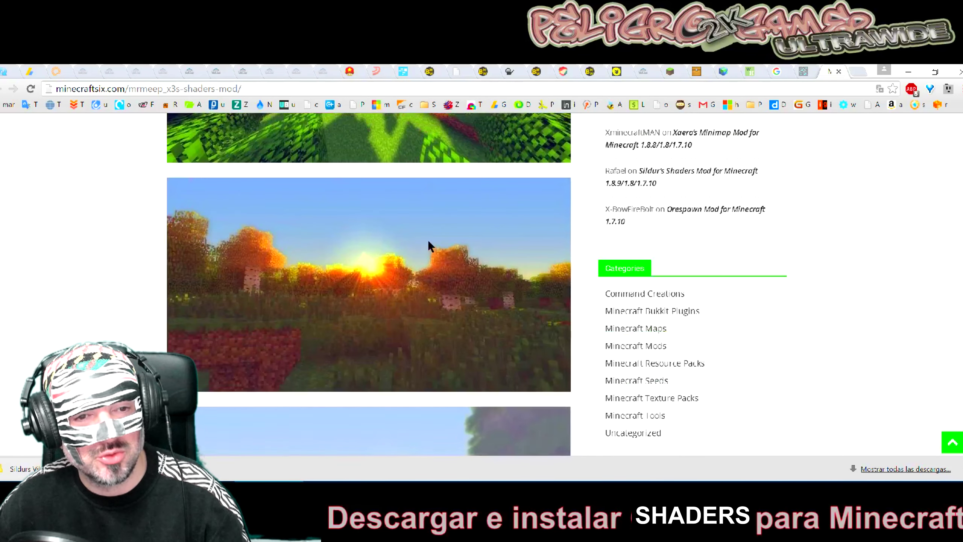
scroll(379, 303, up, 2)
scroll(425, 369, up, 3)
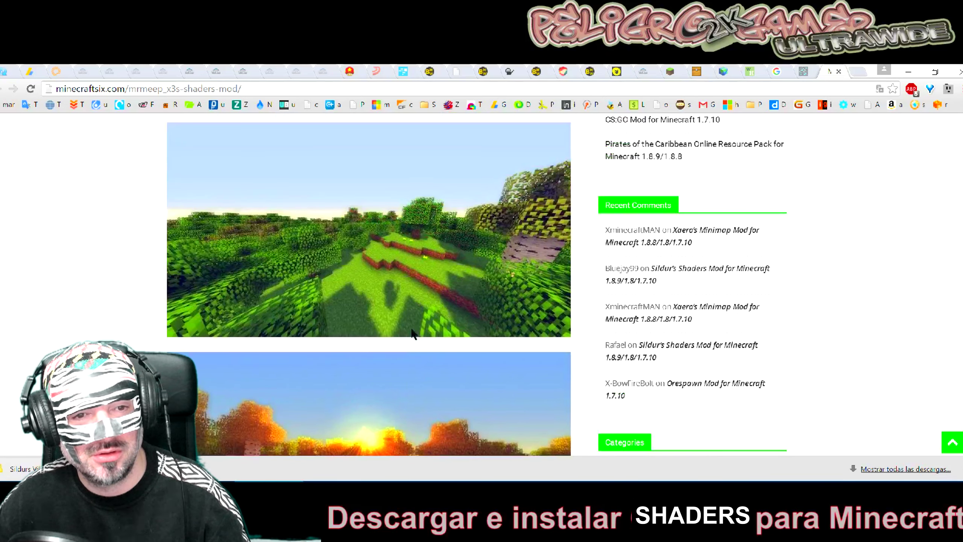
scroll(403, 314, down, 10)
scroll(403, 314, down, 12)
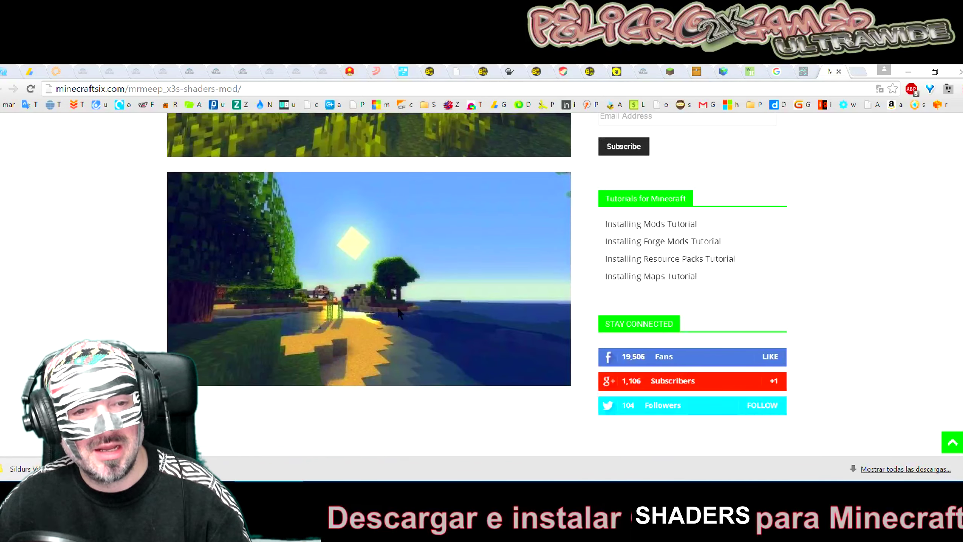
scroll(392, 287, down, 10)
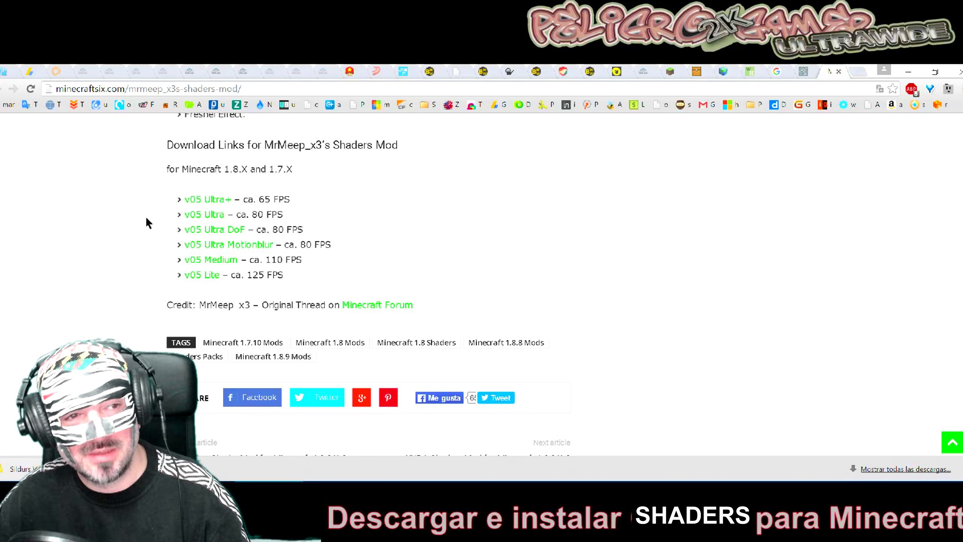
Return to the MinecraftSix Minecraft Mods category and look through the shader mods listed on its first page.
key(alt+Left)
scroll(447, 285, down, 5)
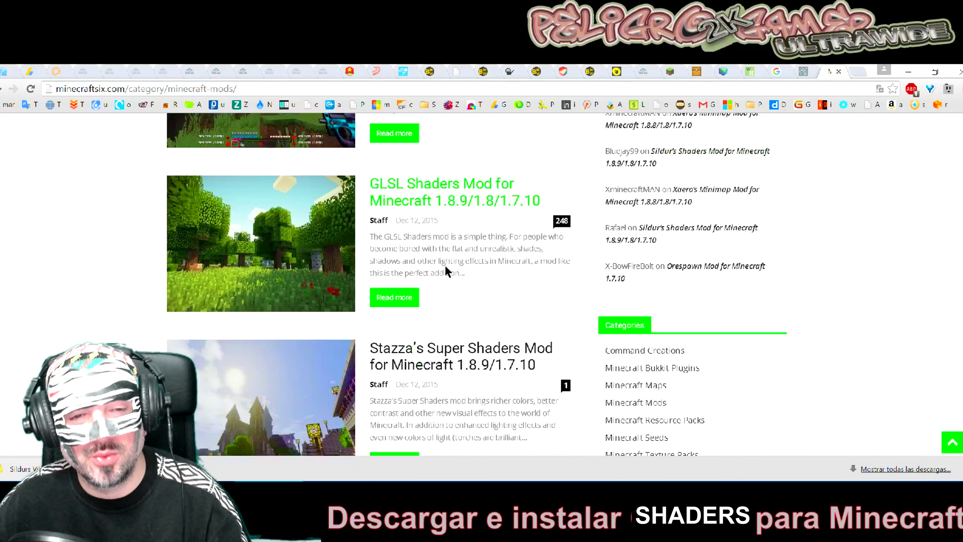
scroll(448, 298, up, 3)
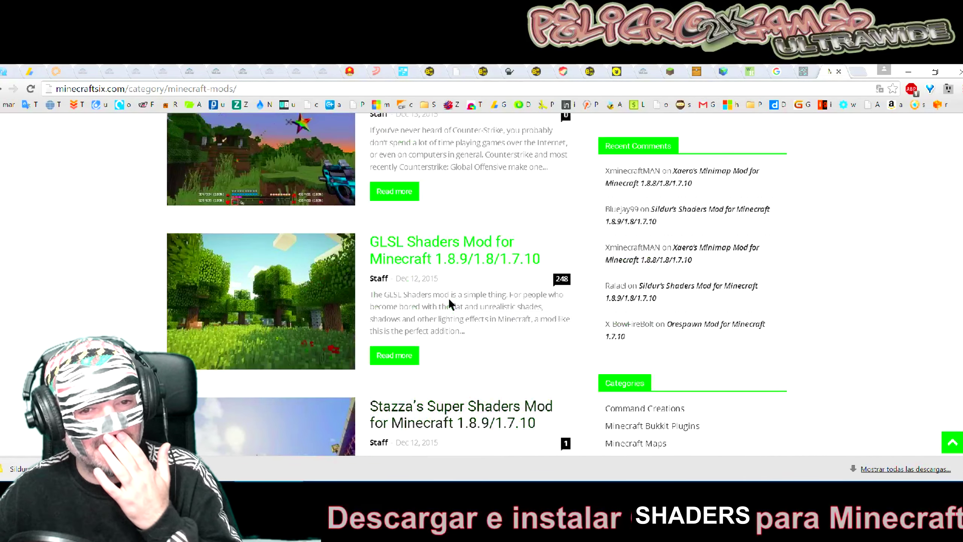
scroll(448, 298, down, 3)
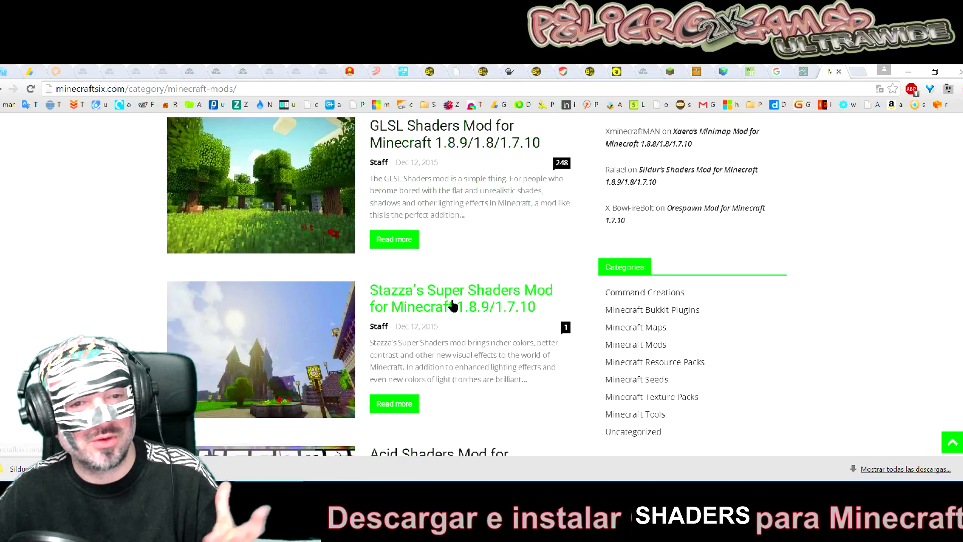
scroll(452, 305, down, 4)
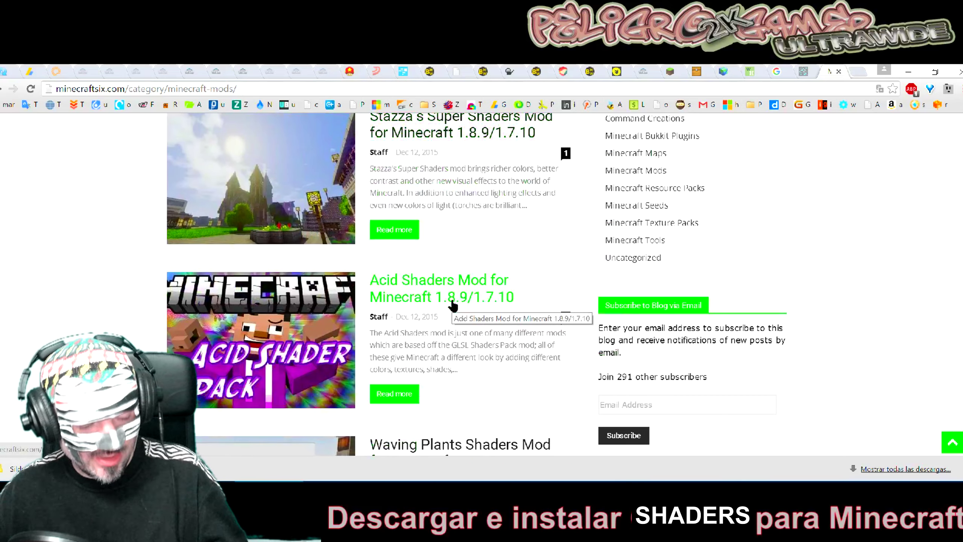
scroll(477, 300, down, 10)
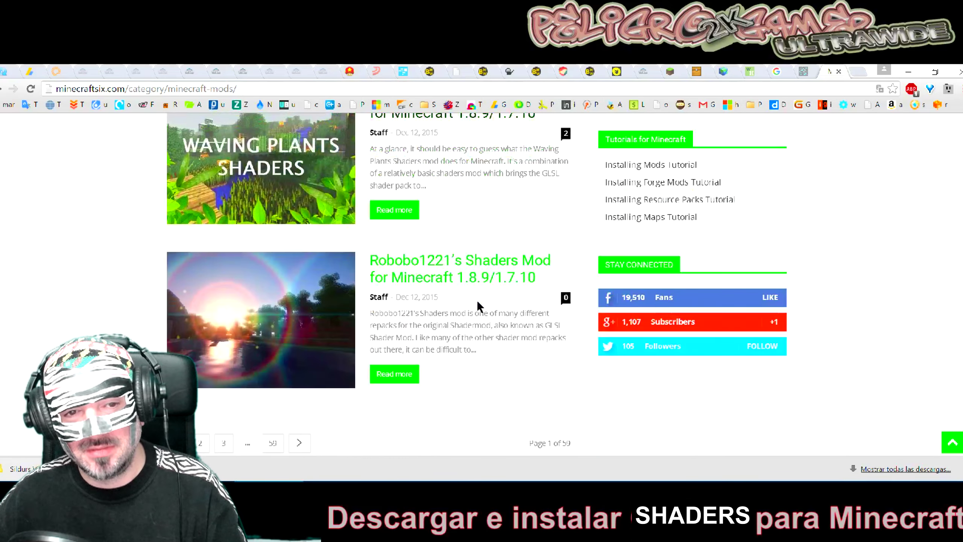
scroll(477, 300, up, 15)
scroll(477, 299, up, 15)
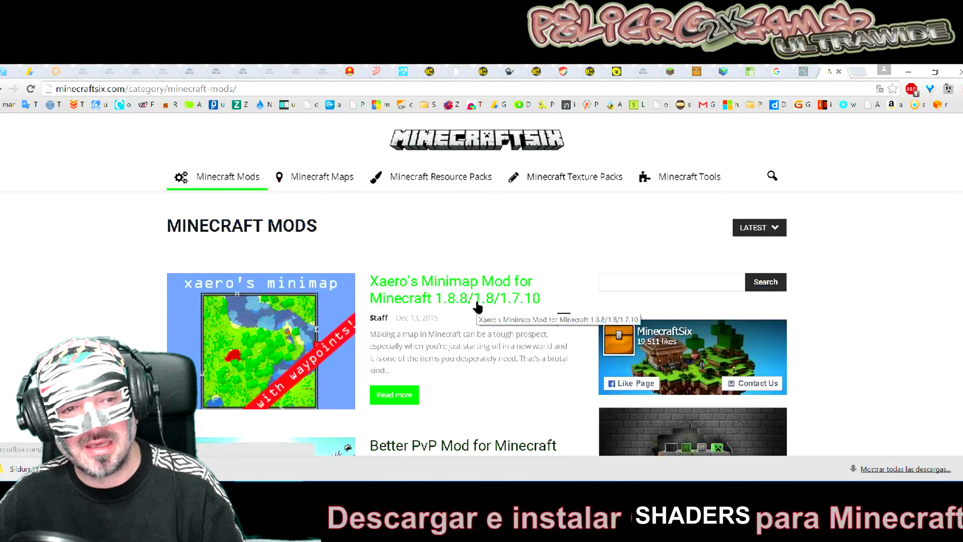
Close the MinecraftSix tab and look through the Shaders Mods list on 9minecraft.net.
click(838, 71)
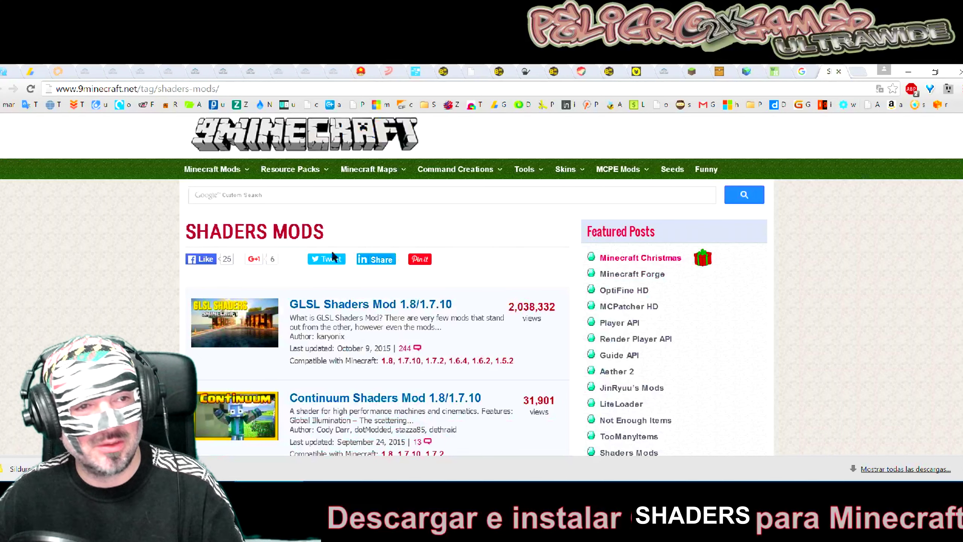
mouse_move(394, 194)
scroll(315, 235, down, 3)
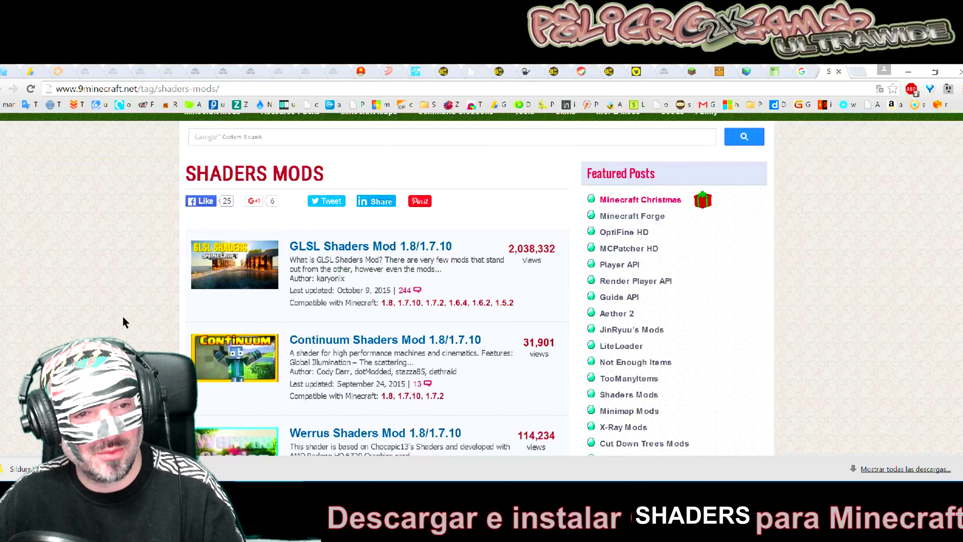
scroll(341, 230, down, 8)
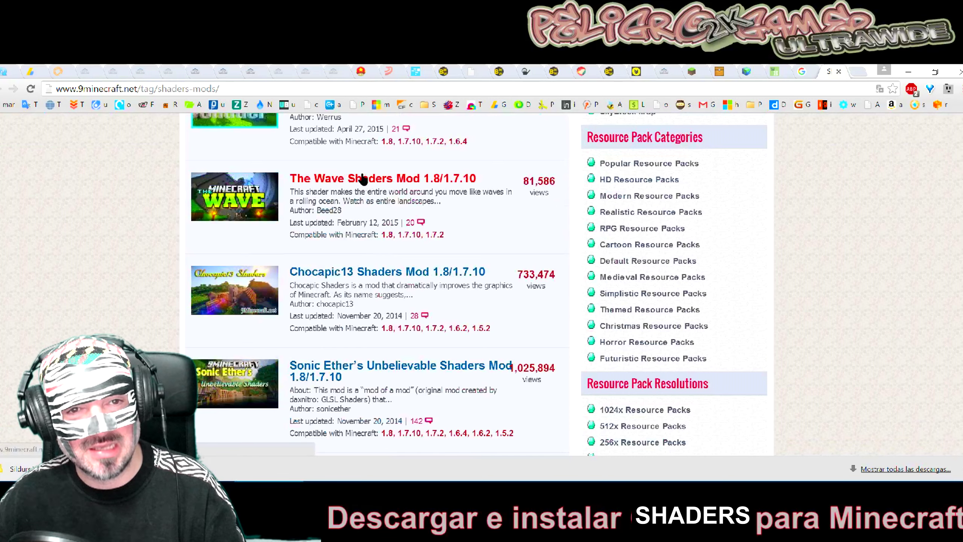
scroll(383, 175, down, 2)
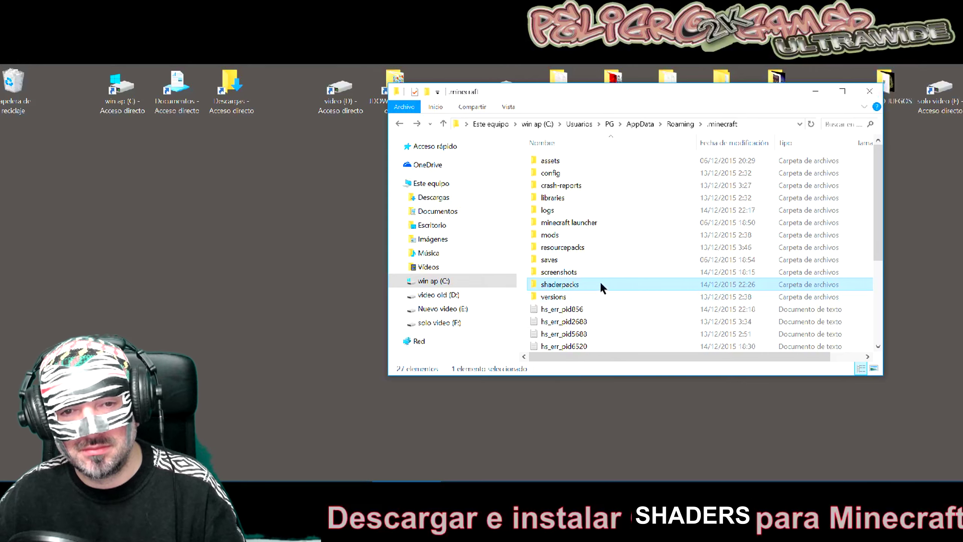
Open the shaderpacks folder in .minecraft, and start Minecraft release 1.8.9 with OptiFine from the TeamExtreme launcher.
double_click(600, 284)
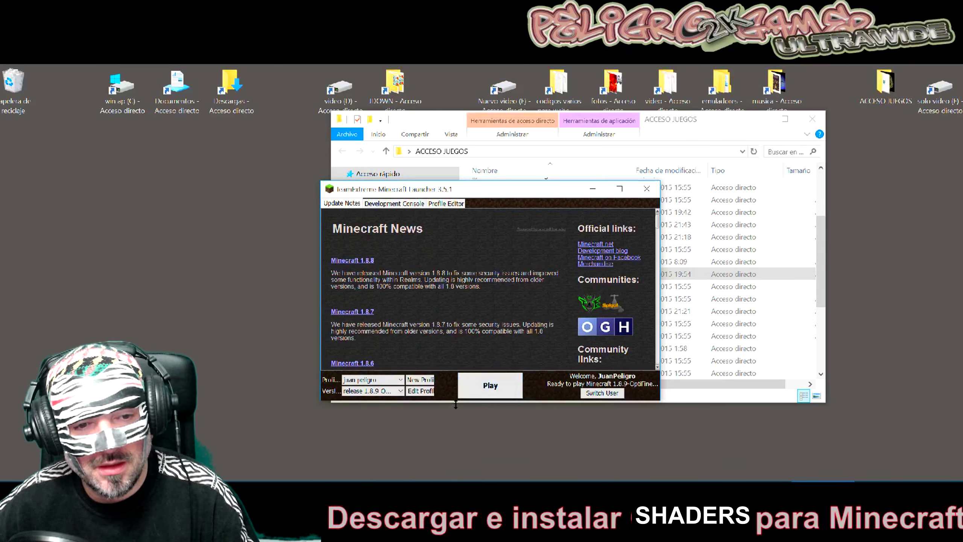
click(500, 384)
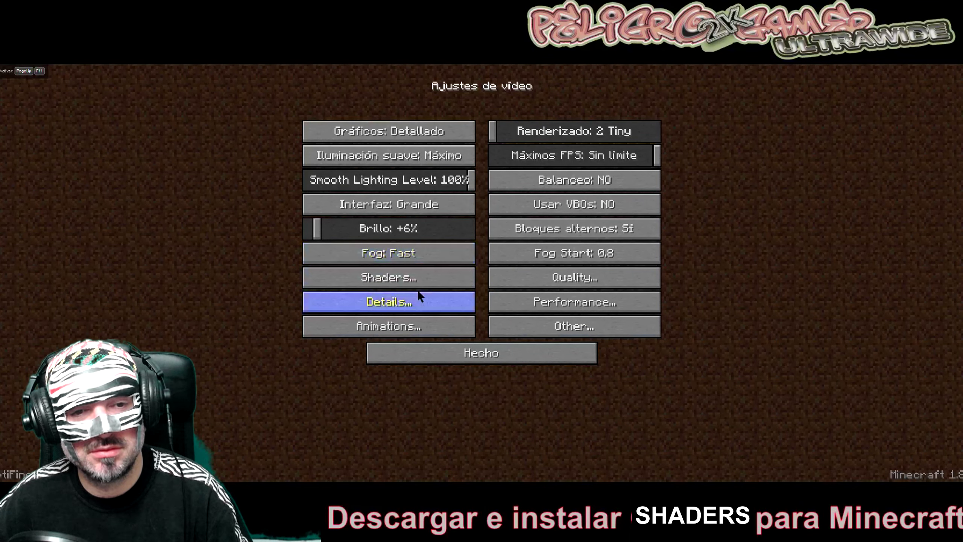
Activate Sildurs Vibrant Shaders v1.10 Extreme.zip in the game's shader settings.
click(425, 283)
scroll(543, 215, down, 10)
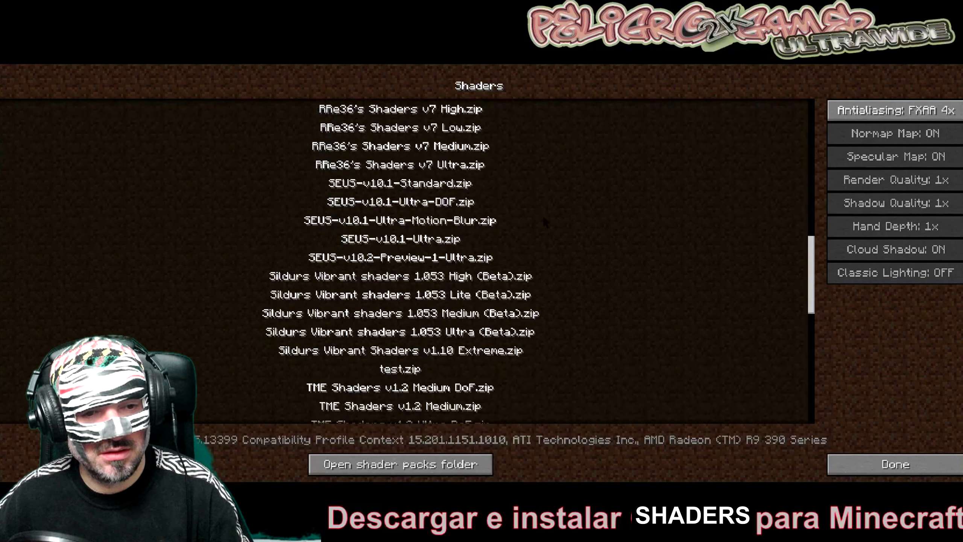
scroll(504, 296, down, 1)
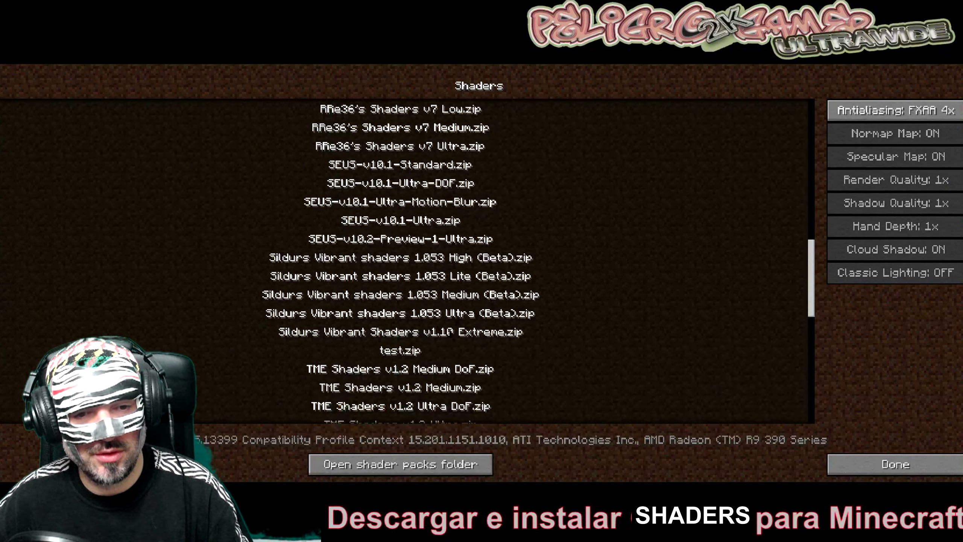
click(500, 337)
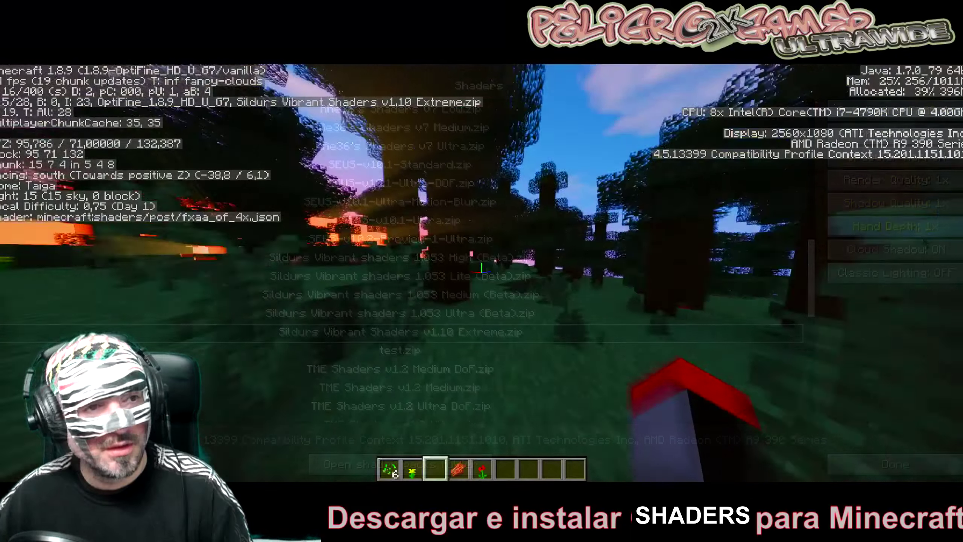
Walk through the taiga forest to examine how the shaders render light, shadows and sky.
key(w)
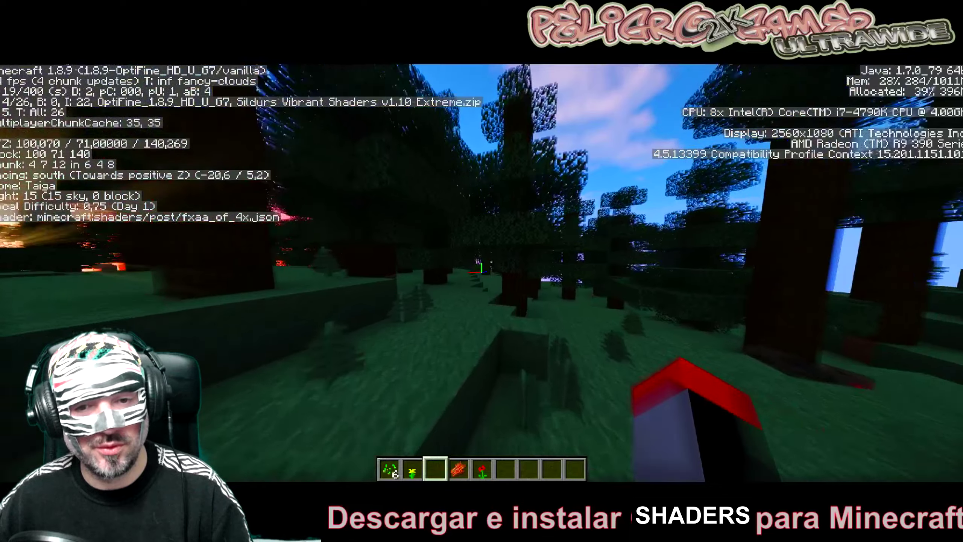
key(w)
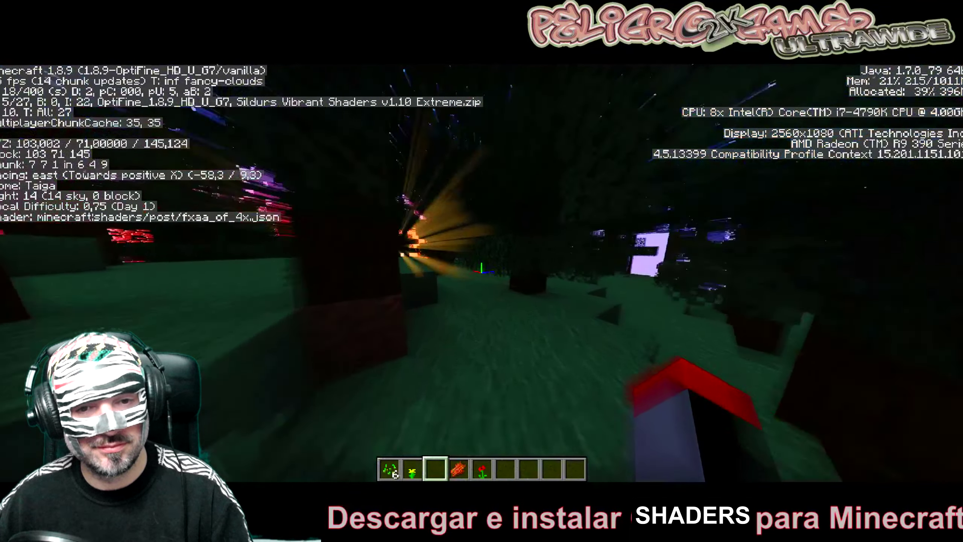
key(w)
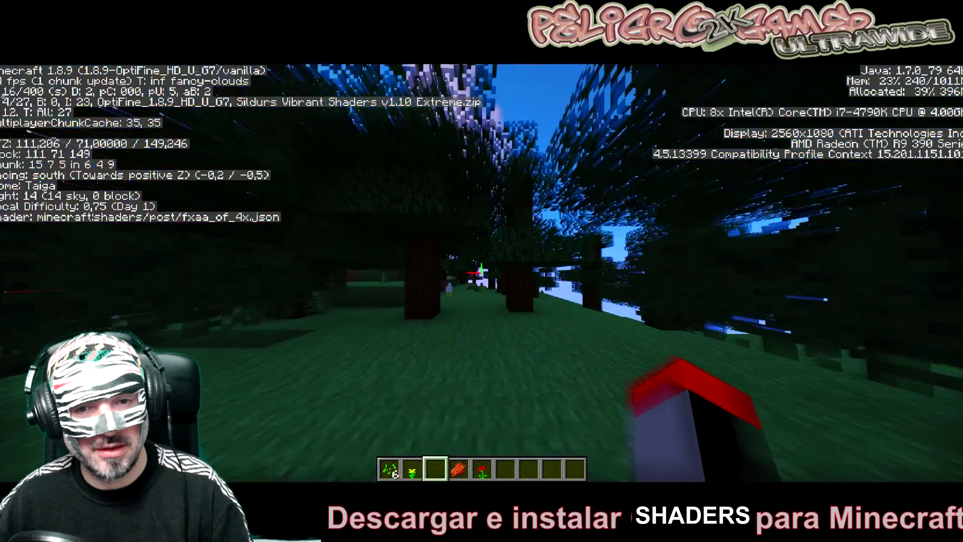
key(w)
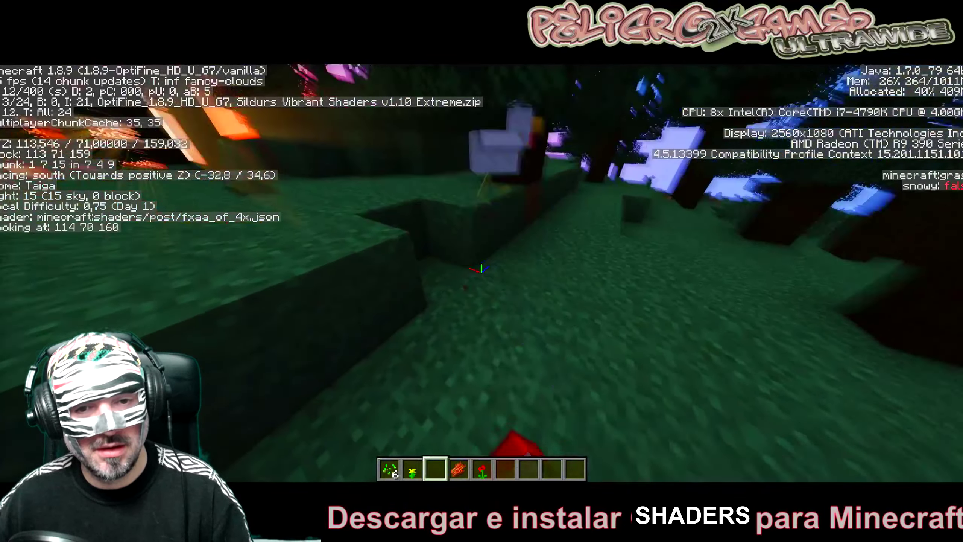
key(w)
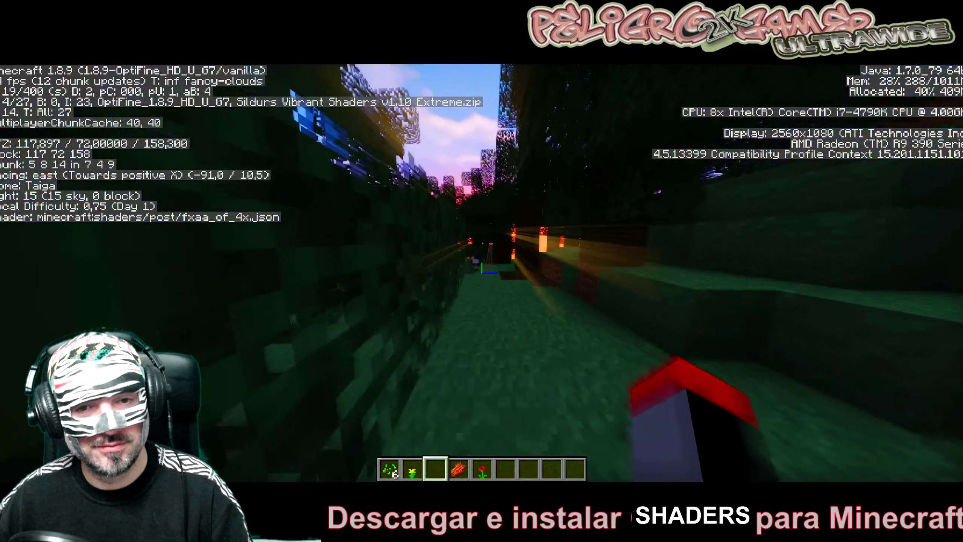
key(w)
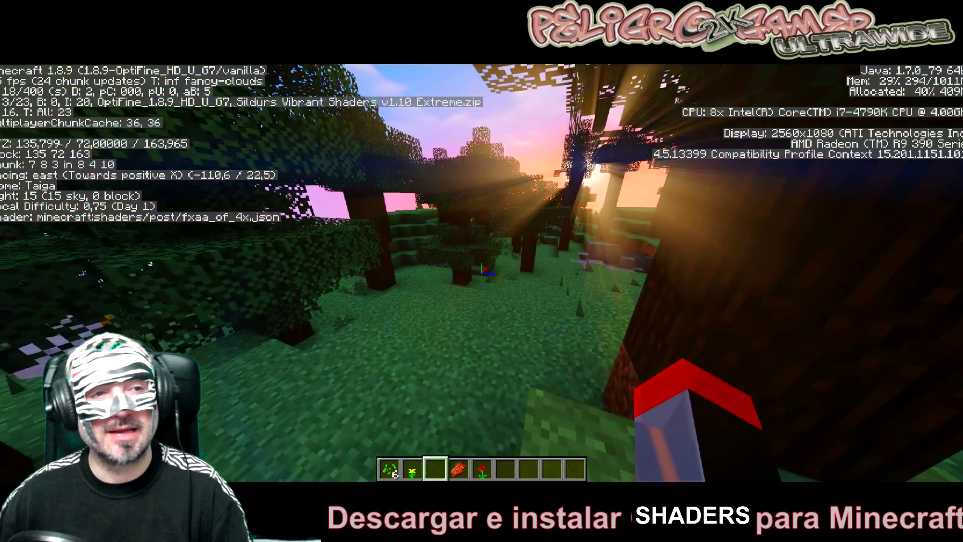
key(w)
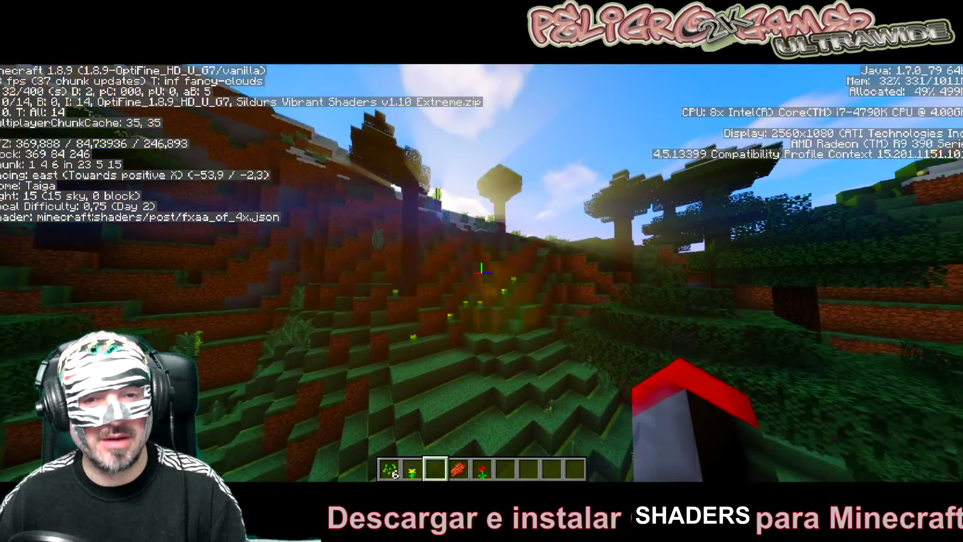
key(w)
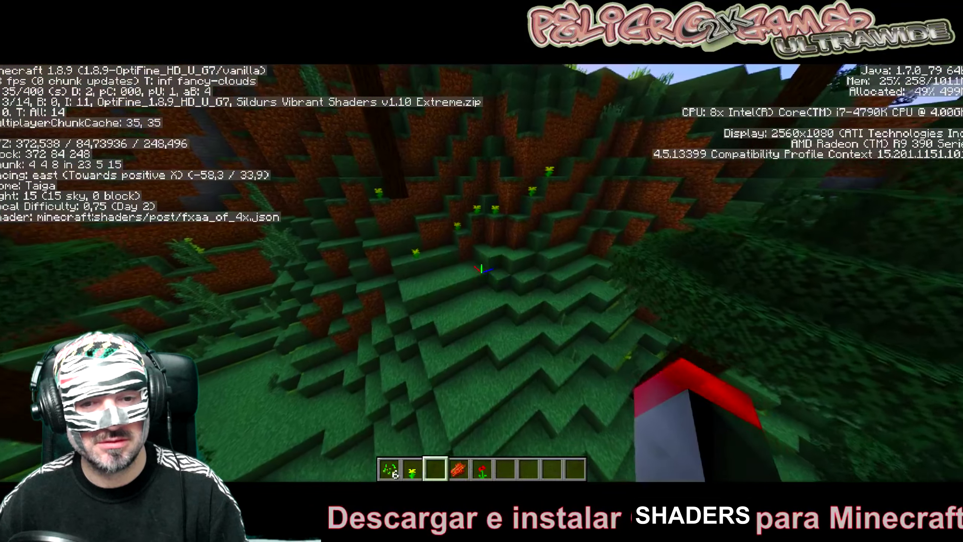
Dig dirt blocks out of the grassy hillside and examine the shaders' shading on the exposed dirt and stone.
key(w)
click(482, 270)
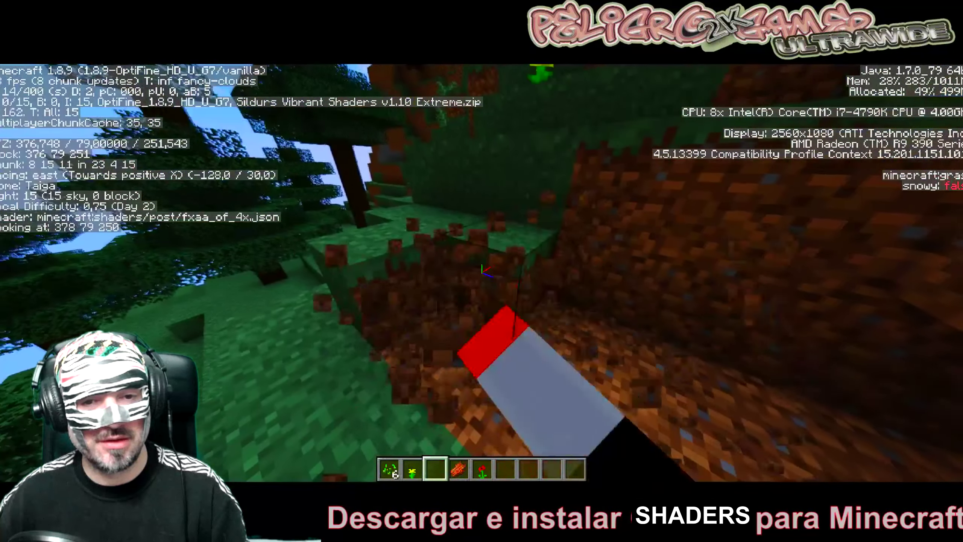
click(485, 270)
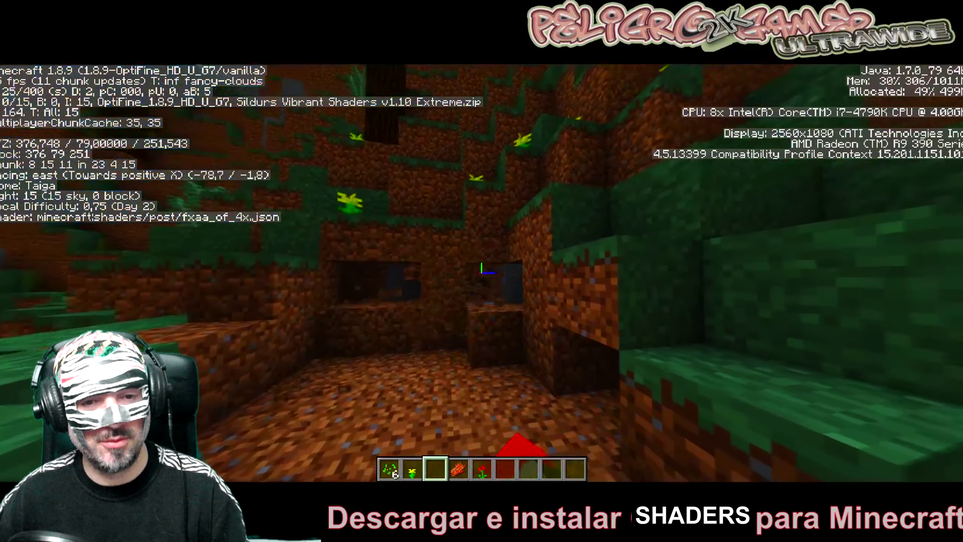
click(482, 270)
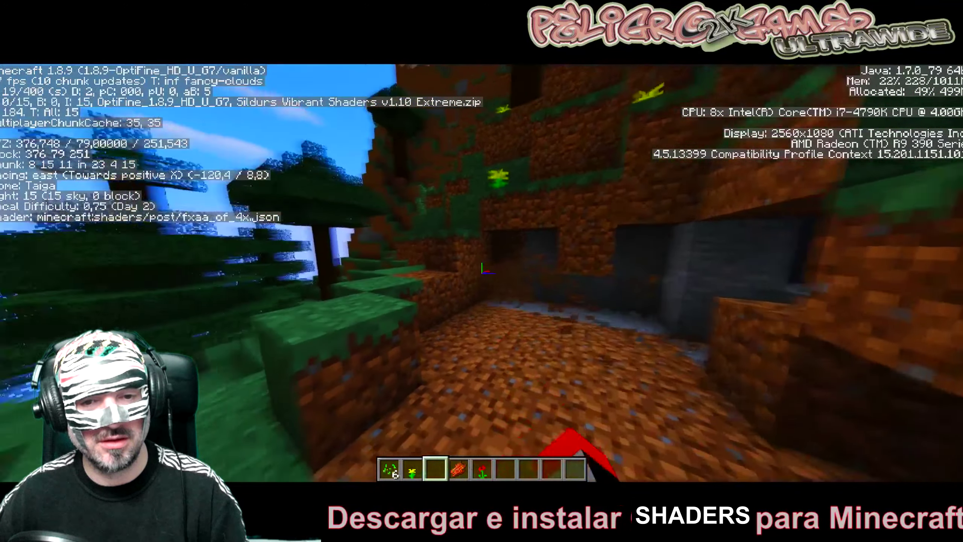
click(481, 269)
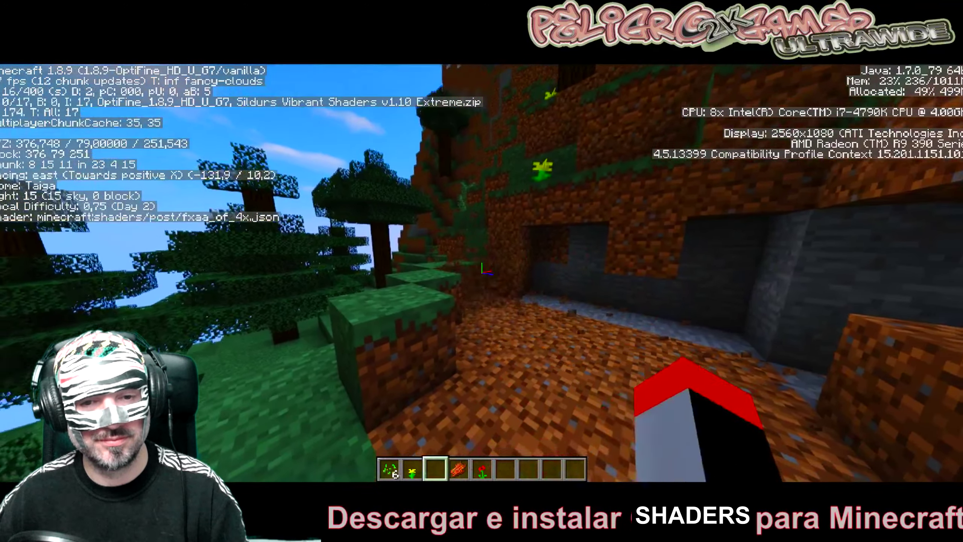
click(485, 270)
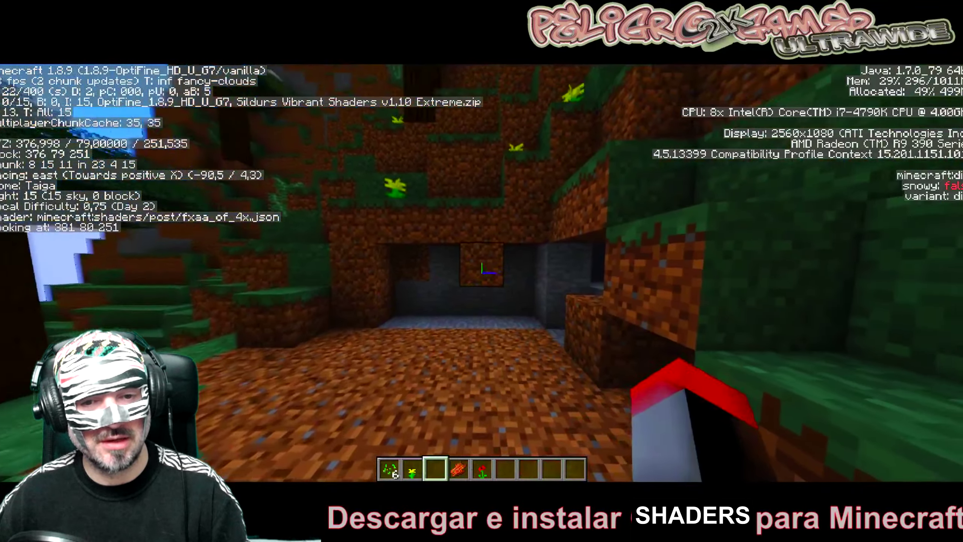
key(w)
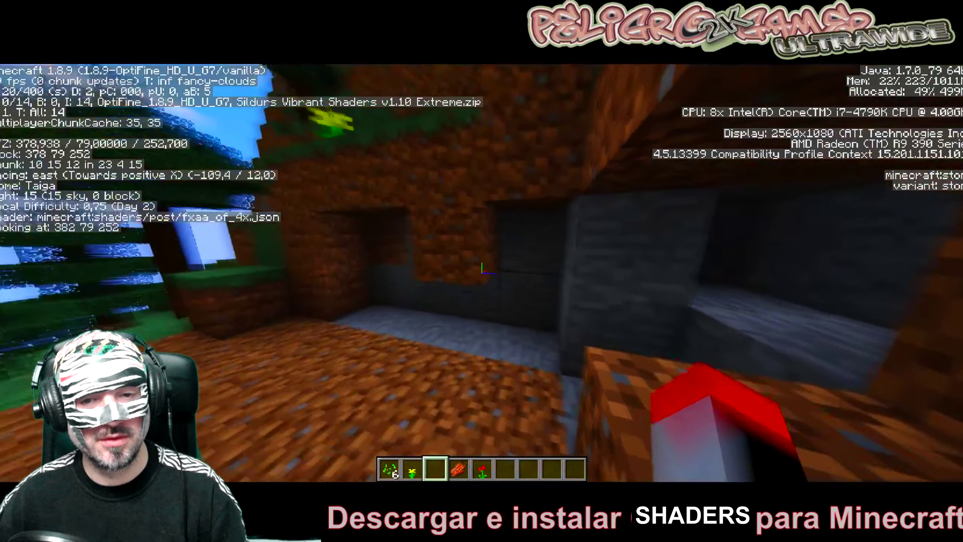
key(s)
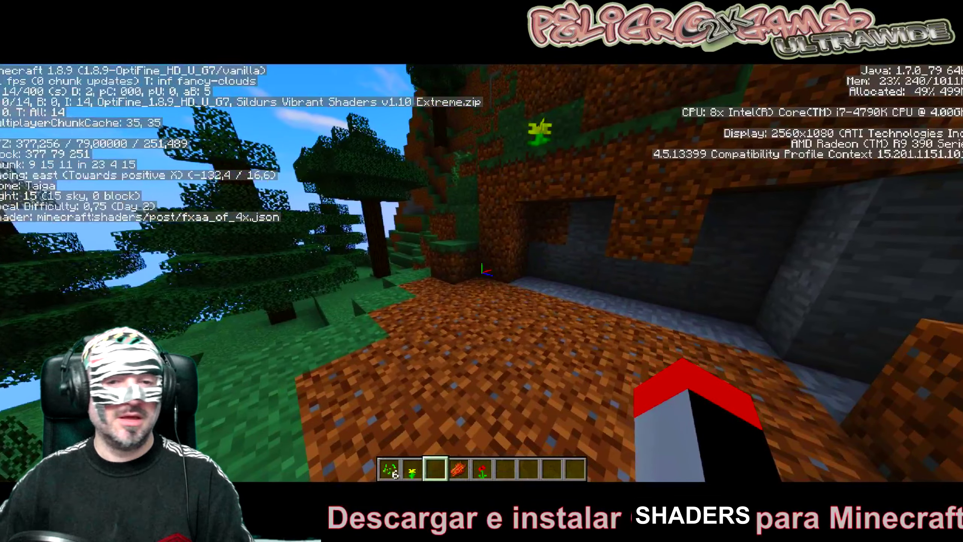
key(w)
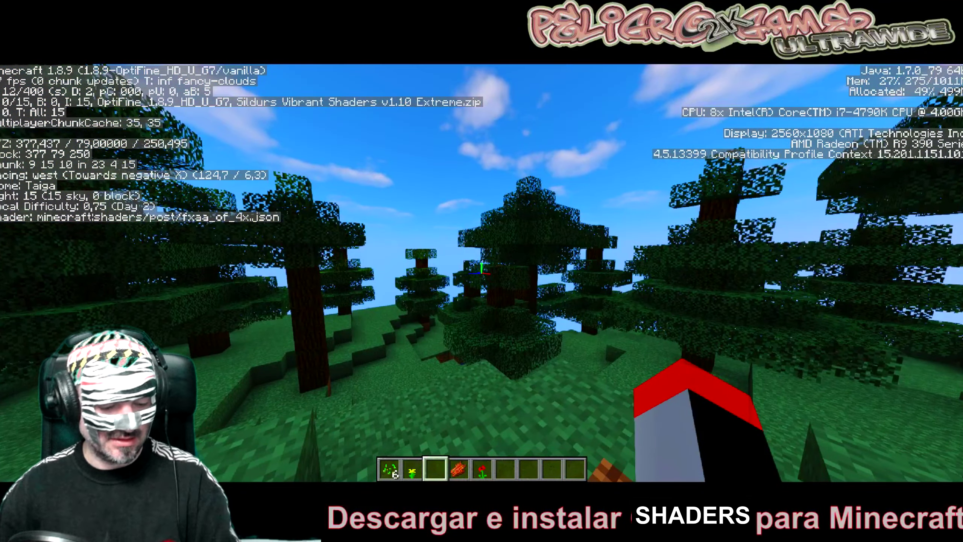
Leave the world, quit Minecraft and clear the ACCESO JUEGOS folder window off the desktop.
key(Escape)
click(447, 302)
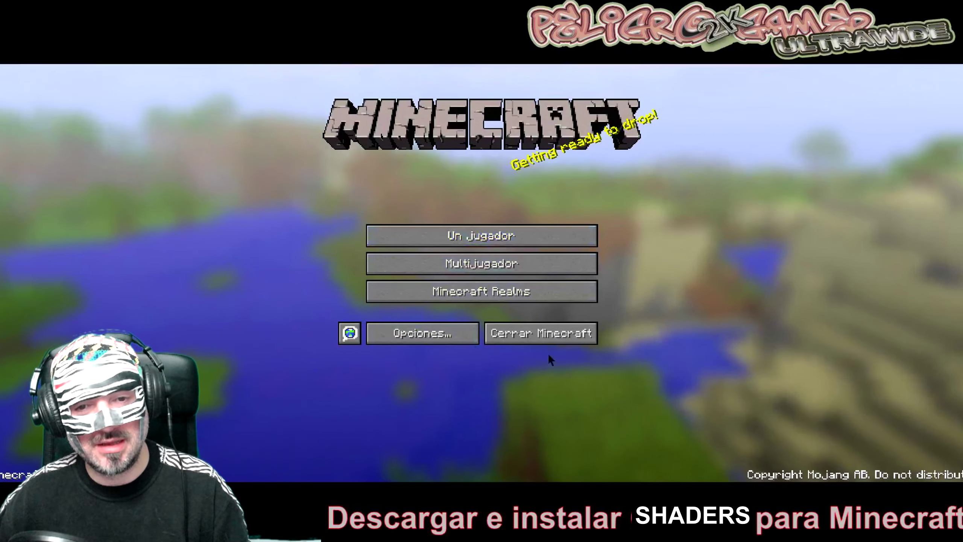
click(542, 334)
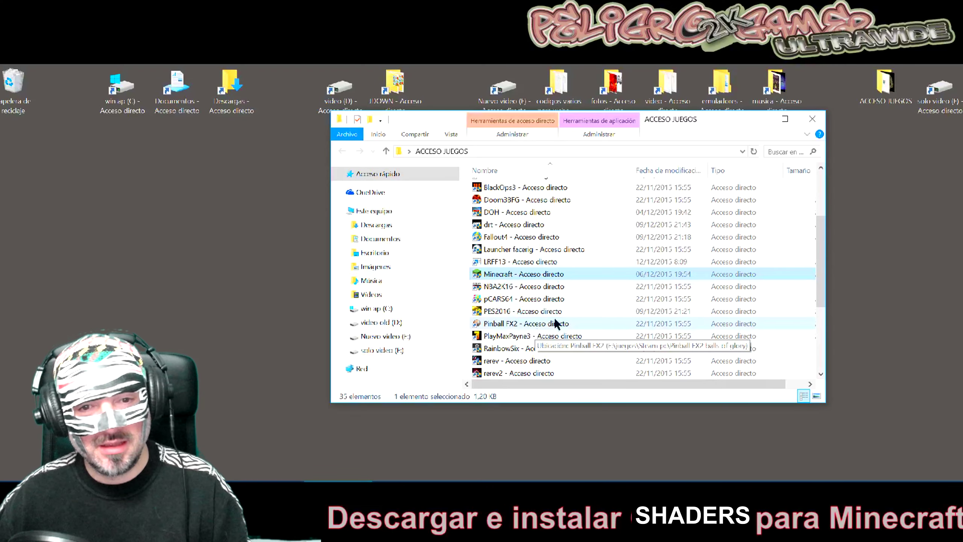
click(762, 118)
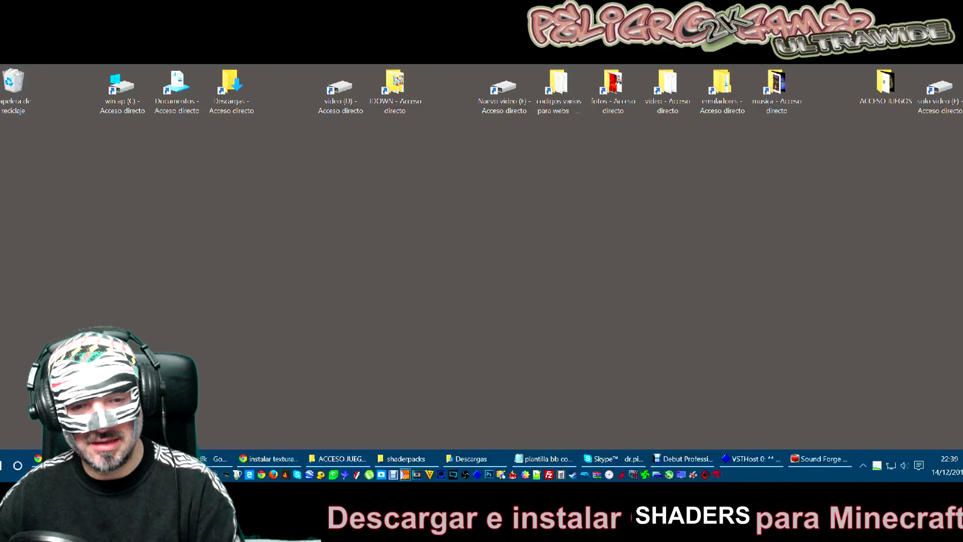
Look over the shaderpacks folder and the Descargas folder, minimizing each window again.
click(402, 457)
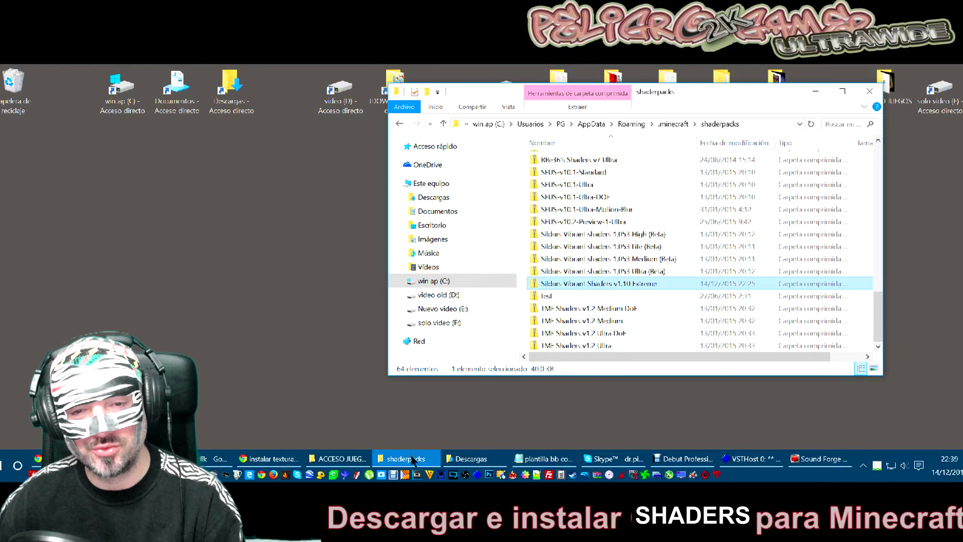
click(402, 457)
click(486, 455)
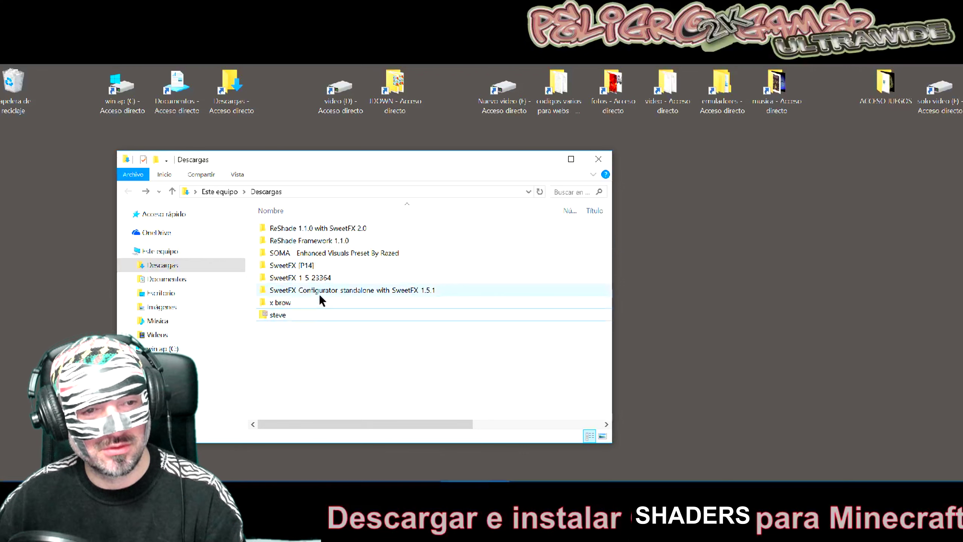
click(542, 160)
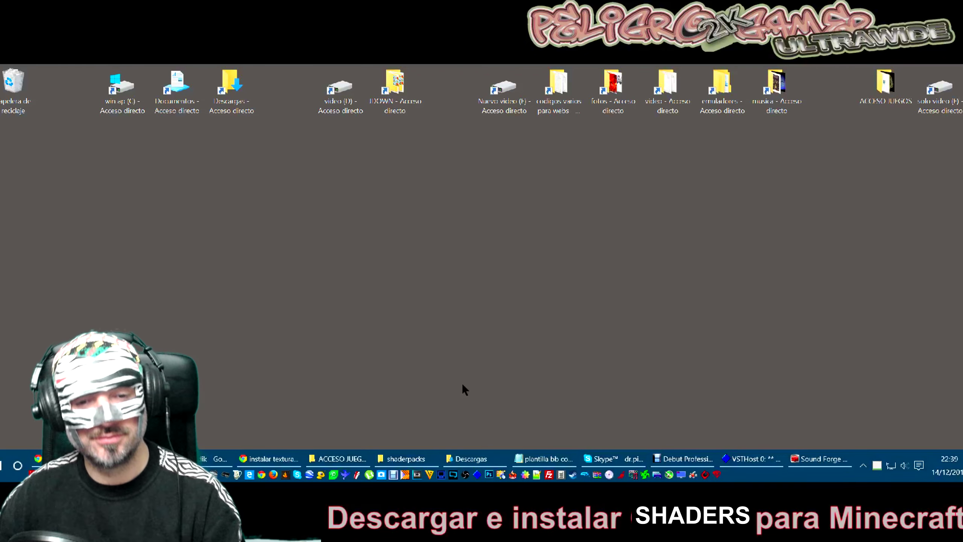